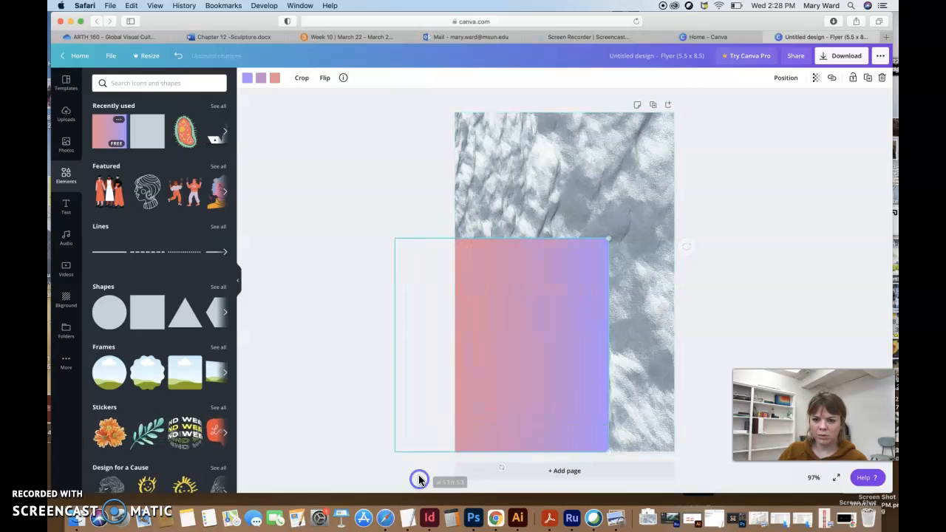
Enlarge the gradient square to cover the whole flyer page and set its transparency to 46
{"action": "left_click_drag", "start_coordinate": [611, 241], "coordinate": [723, 100]}
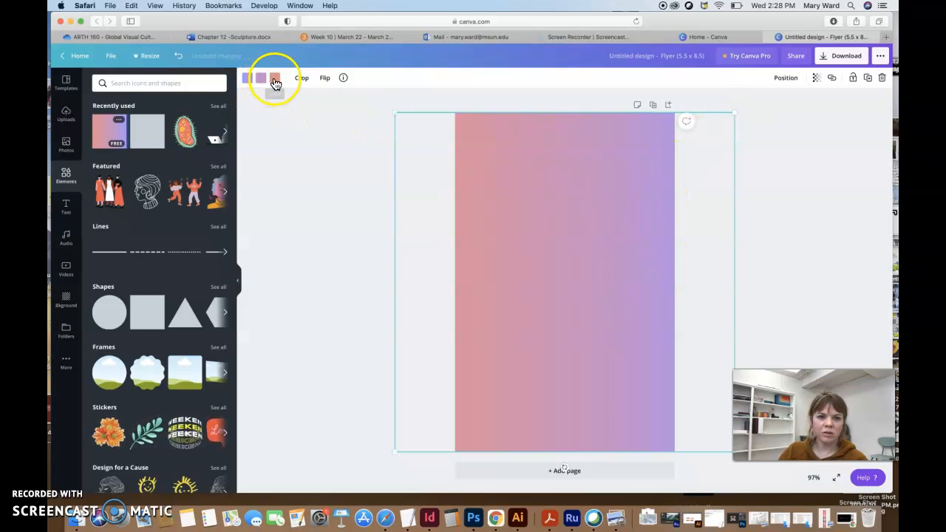
{"action": "left_click", "coordinate": [816, 78]}
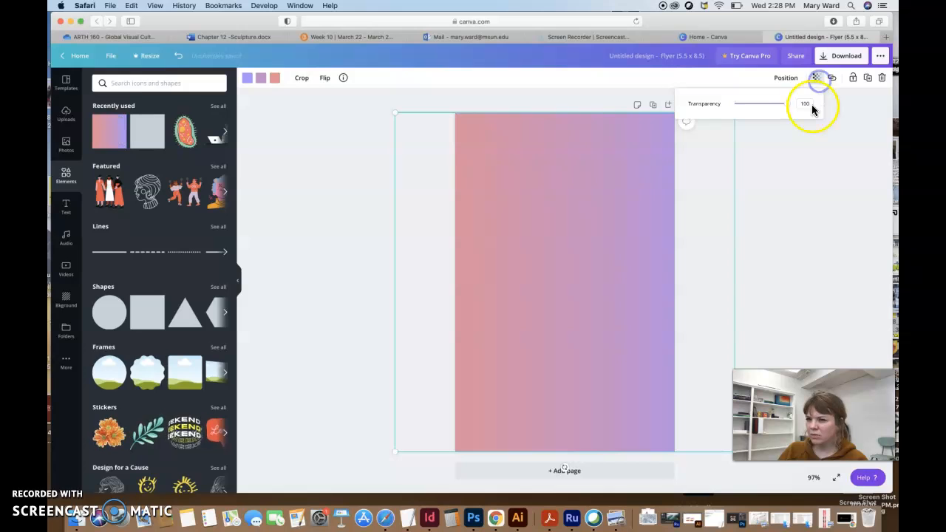
{"action": "left_click_drag", "start_coordinate": [785, 105], "coordinate": [763, 107]}
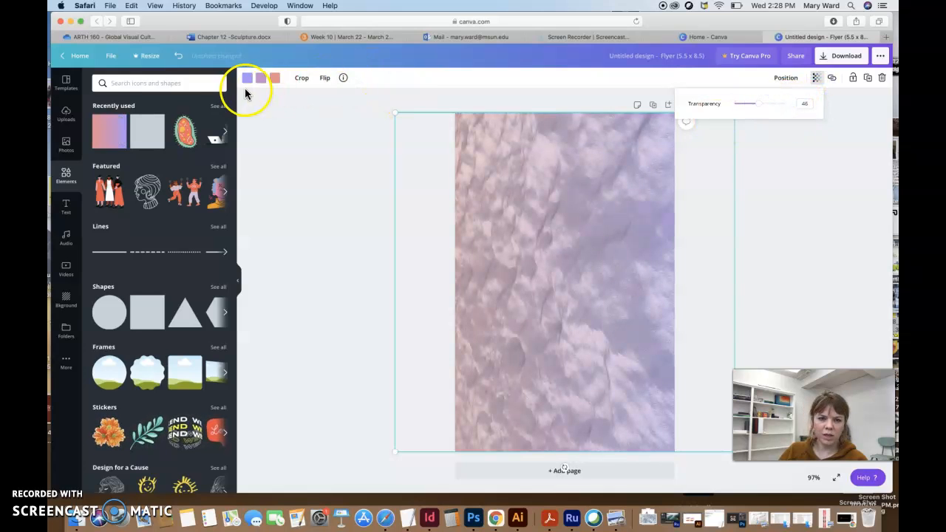
Recolor the gradient overlay with light green on its left side, yellow-green in the middle and yellow on its right side
{"action": "left_click", "coordinate": [275, 78]}
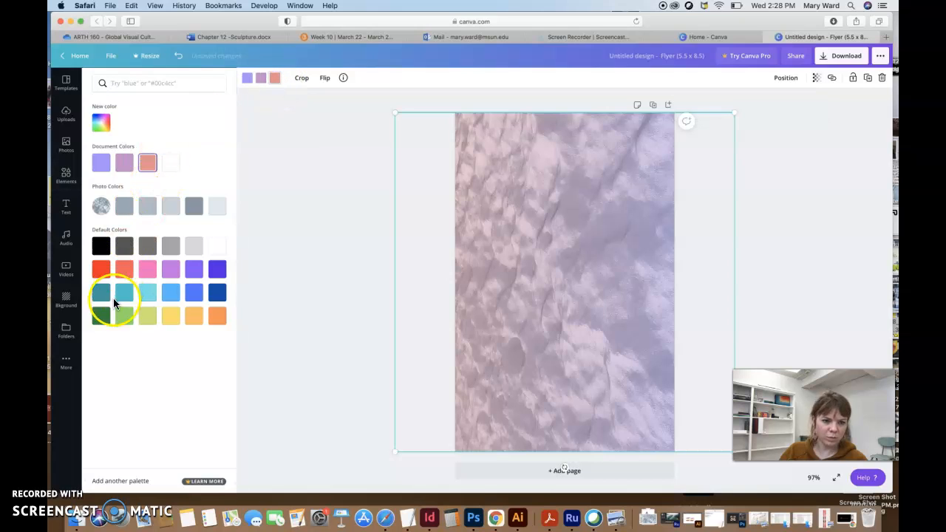
{"action": "left_click", "coordinate": [124, 316]}
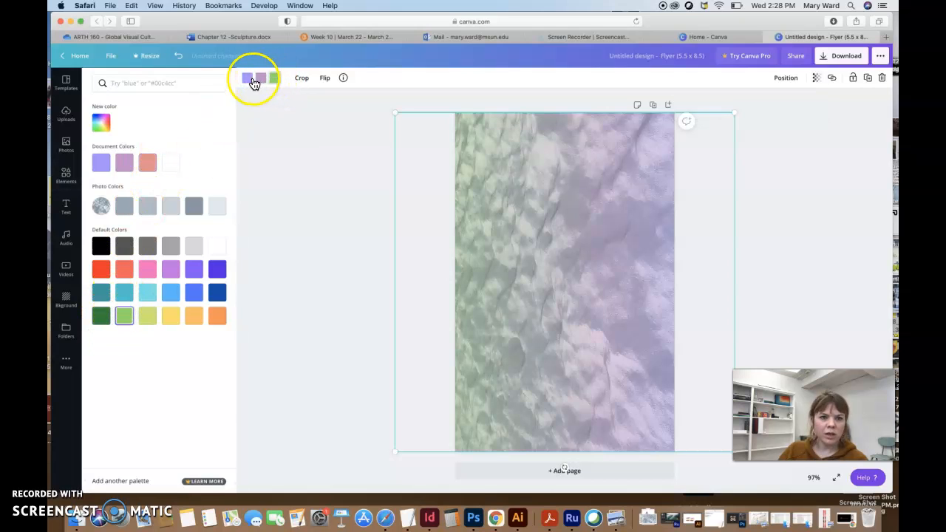
{"action": "left_click", "coordinate": [147, 317]}
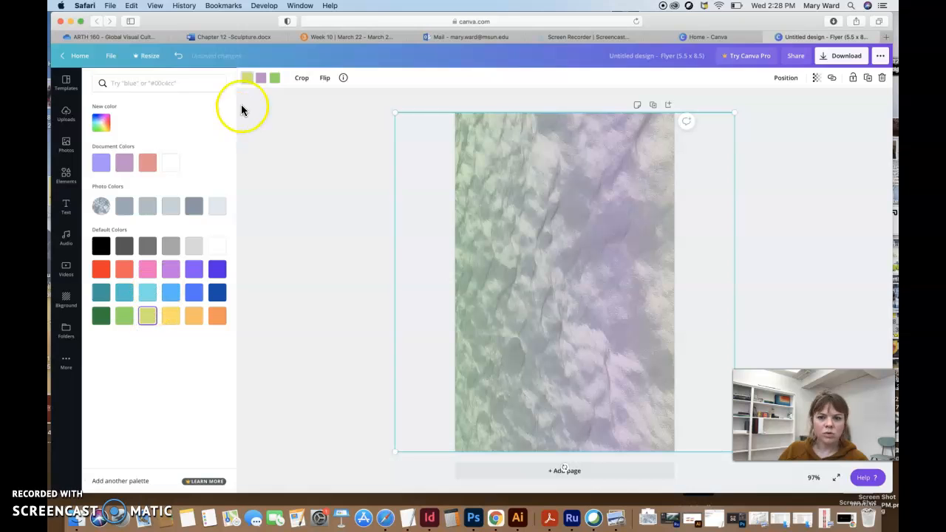
{"action": "left_click", "coordinate": [263, 79]}
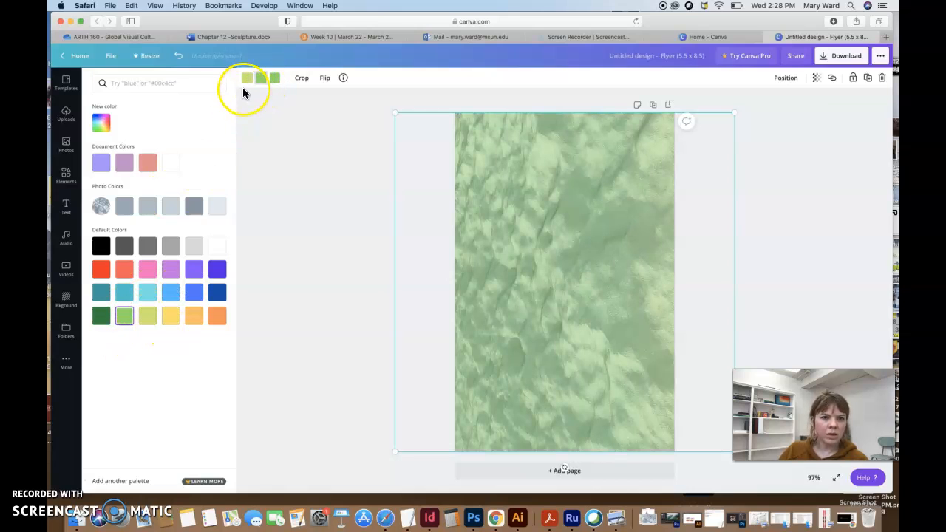
{"action": "left_click", "coordinate": [147, 317]}
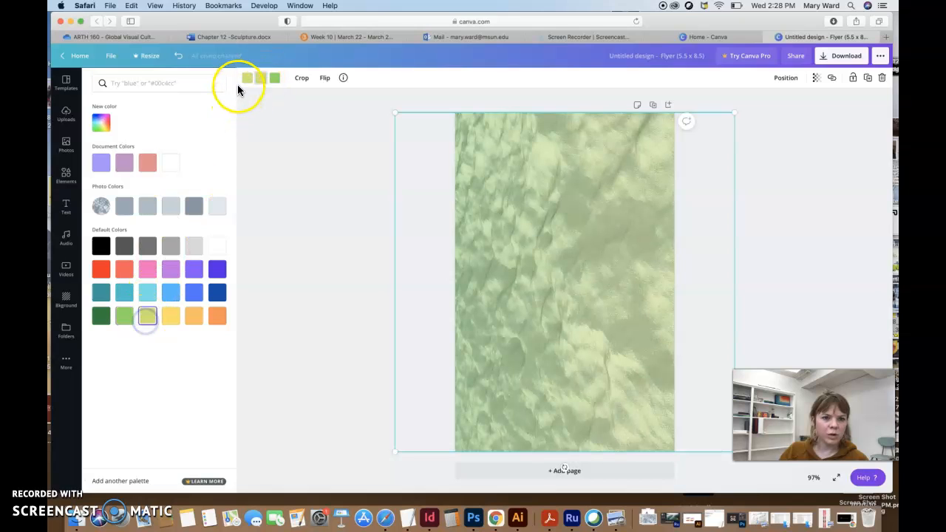
{"action": "left_click", "coordinate": [171, 317]}
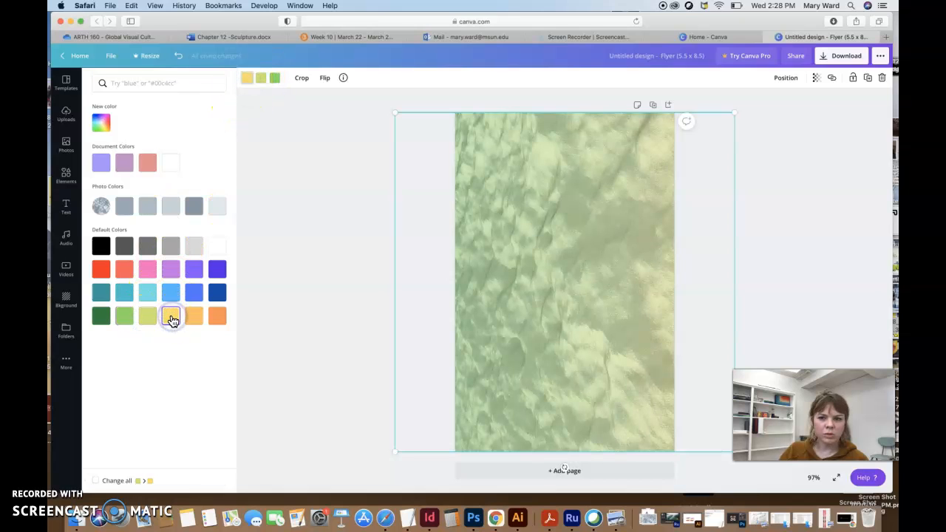
Shift the gradient overlay slightly to the left while keeping it vertically aligned with the page
{"action": "left_click_drag", "start_coordinate": [602, 283], "coordinate": [575, 281]}
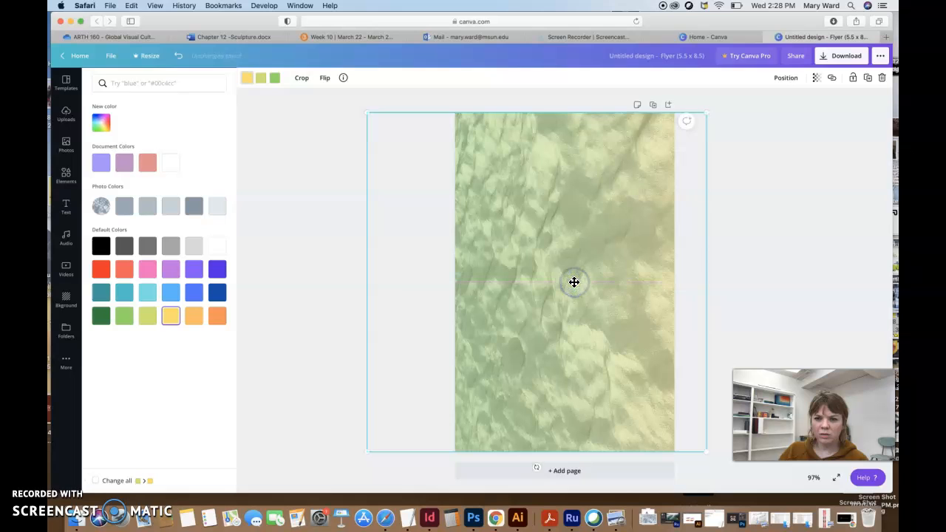
{"action": "left_click", "coordinate": [713, 314]}
{"action": "left_click", "coordinate": [821, 230]}
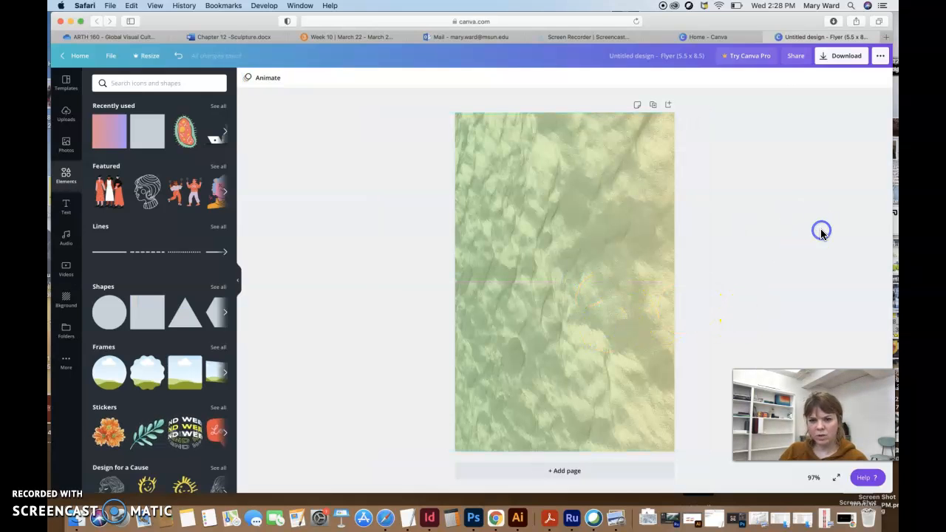
Try dark green as the gradient's left color and return it to light green
{"action": "left_click", "coordinate": [623, 240]}
{"action": "left_click", "coordinate": [274, 78]}
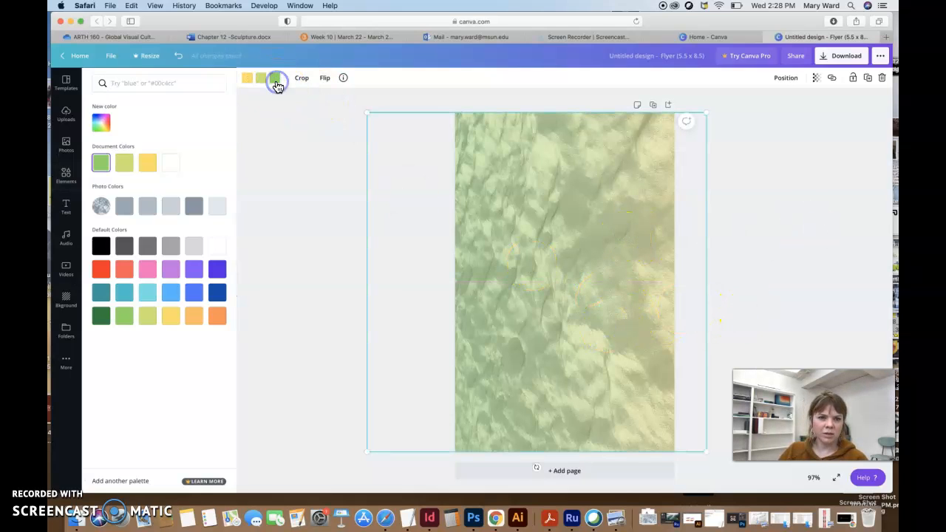
{"action": "left_click", "coordinate": [100, 317]}
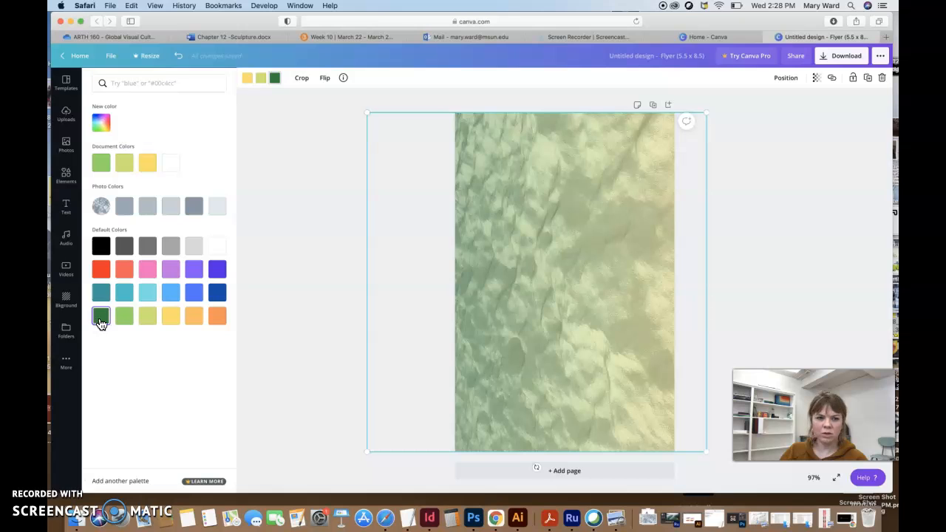
{"action": "left_click", "coordinate": [122, 318]}
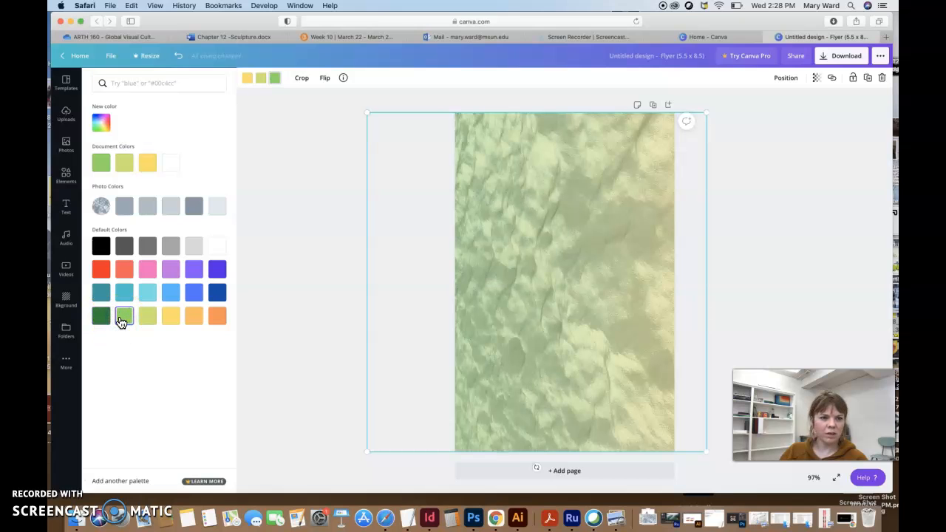
{"action": "left_click", "coordinate": [318, 207]}
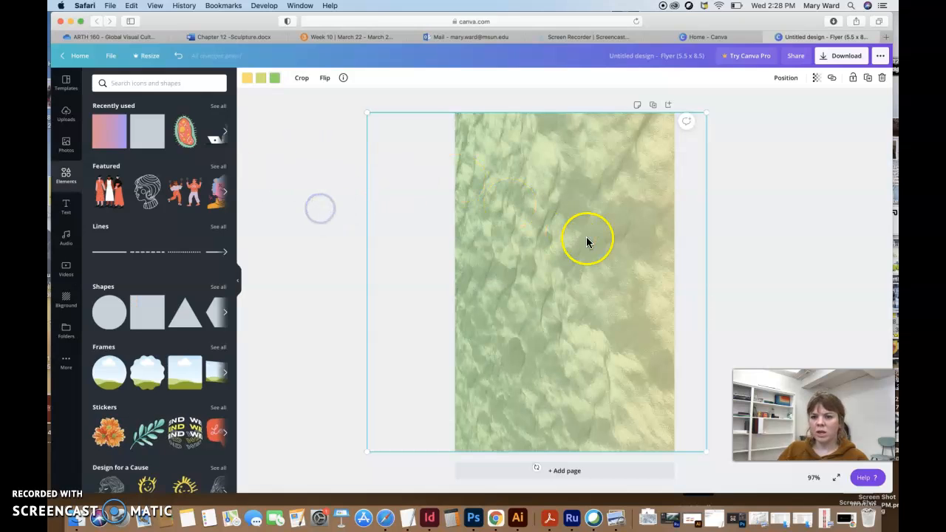
{"action": "left_click", "coordinate": [784, 200]}
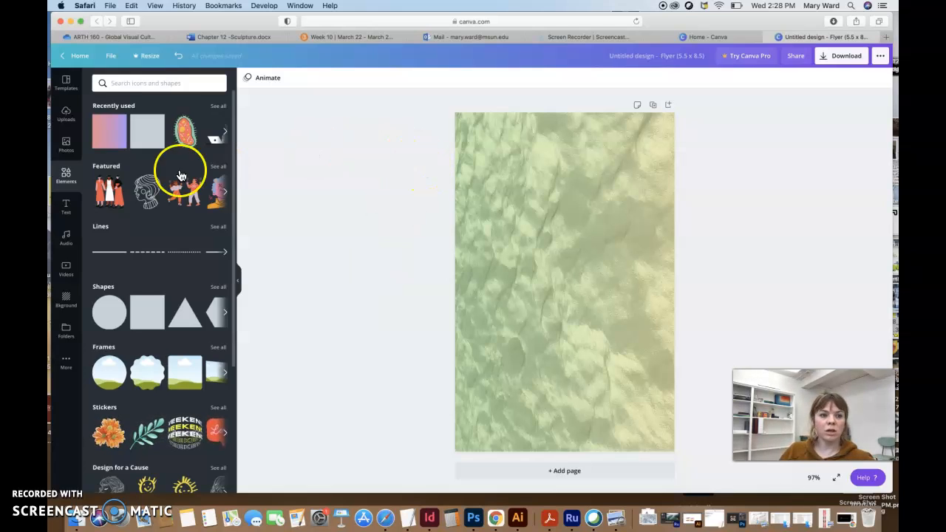
Add the pink neon GLOW text style to the page and replace its wording with "SKI INTO SPRING"
{"action": "left_click", "coordinate": [66, 209]}
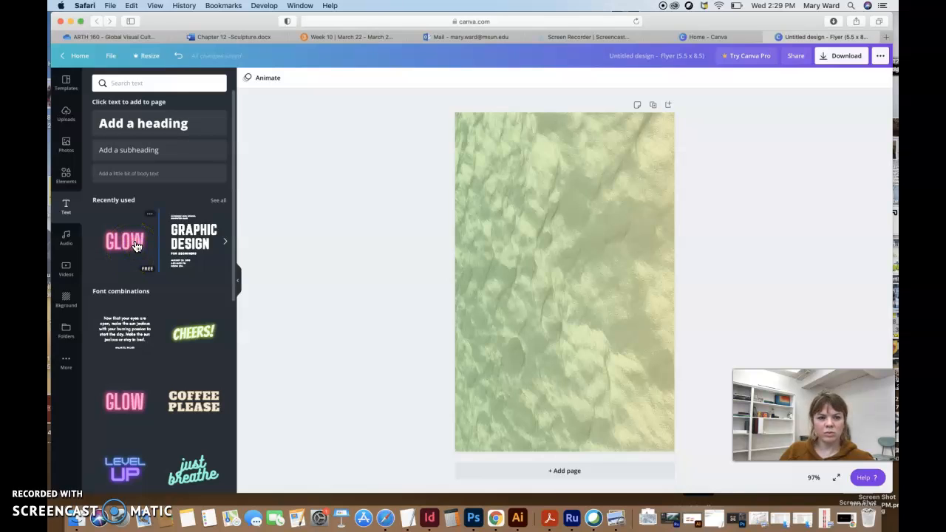
{"action": "left_click", "coordinate": [136, 246]}
{"action": "left_click", "coordinate": [580, 289]}
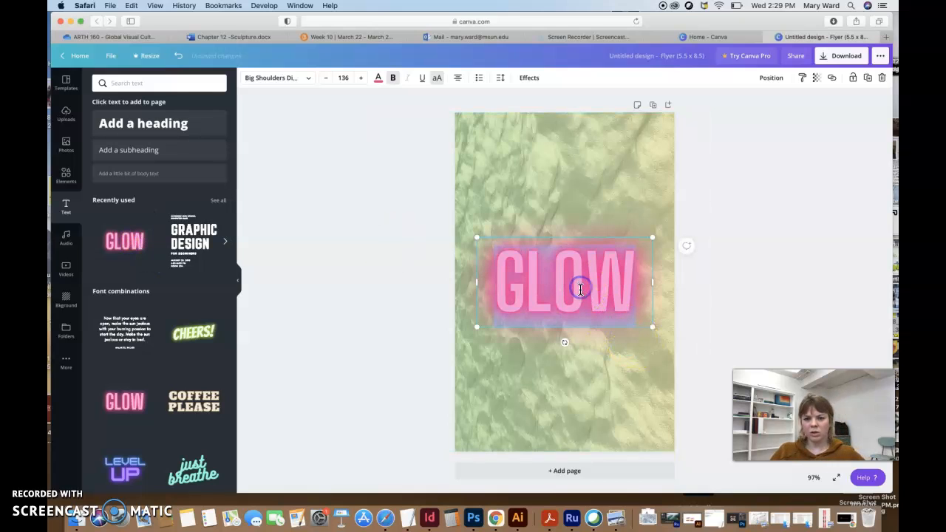
{"action": "left_click", "coordinate": [374, 205]}
{"action": "left_click", "coordinate": [554, 279]}
{"action": "type", "text": "SKI"}
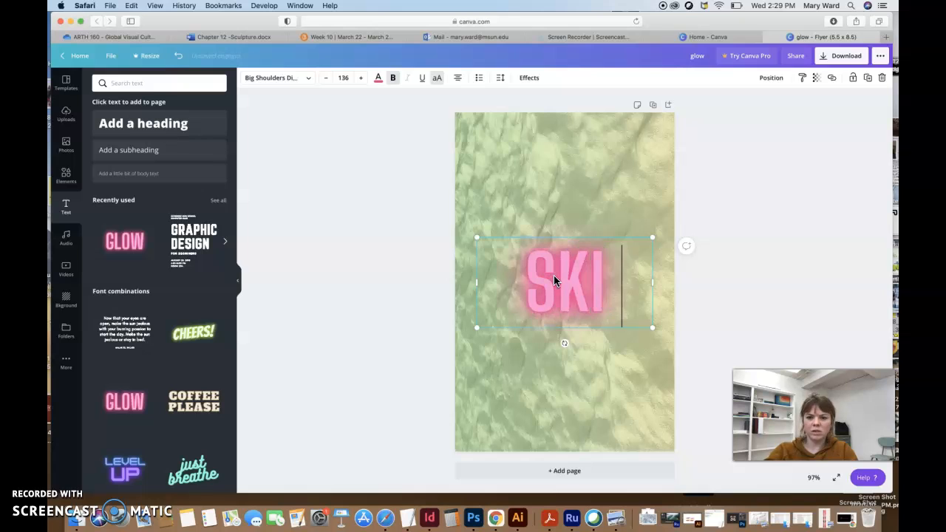
{"action": "type", "text": " INTO SPRING"}
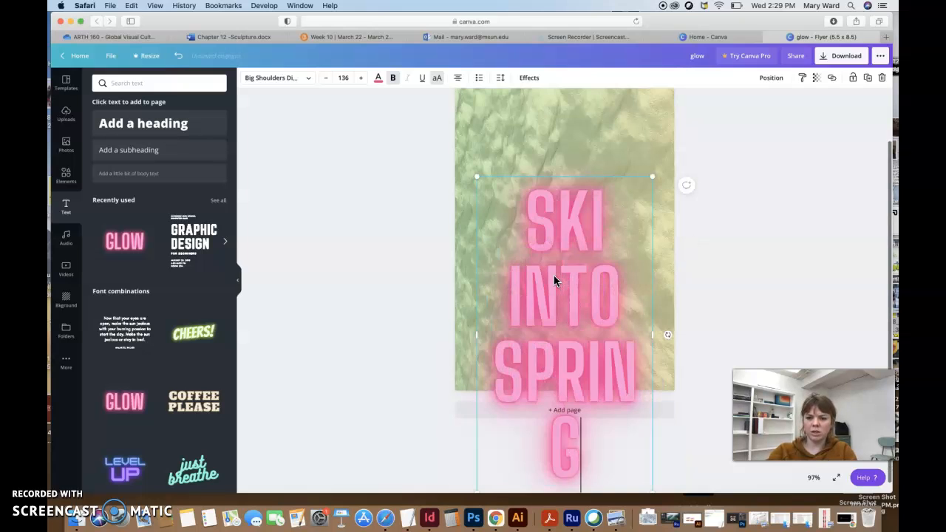
Reduce the font size of the entire "SKI INTO SPRING" text to 75.8
{"action": "left_click_drag", "start_coordinate": [566, 444], "coordinate": [519, 232]}
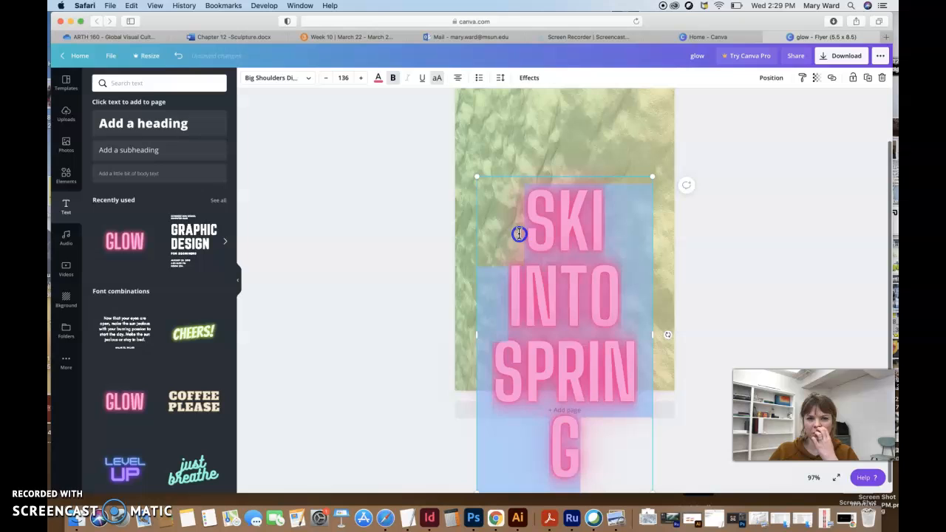
{"action": "left_click", "coordinate": [325, 77]}
{"action": "left_click", "coordinate": [325, 78]}
{"action": "left_click", "coordinate": [325, 78]}
{"action": "left_click", "coordinate": [325, 77]}
{"action": "left_click", "coordinate": [325, 78]}
{"action": "left_click", "coordinate": [325, 77]}
{"action": "left_click", "coordinate": [325, 78]}
{"action": "left_click", "coordinate": [325, 78]}
{"action": "left_click", "coordinate": [325, 78]}
{"action": "left_click", "coordinate": [325, 78]}
{"action": "left_click", "coordinate": [325, 78]}
{"action": "left_click", "coordinate": [325, 77]}
{"action": "left_click", "coordinate": [325, 78]}
{"action": "left_click", "coordinate": [325, 78]}
{"action": "left_click", "coordinate": [326, 78]}
{"action": "left_click", "coordinate": [325, 77]}
{"action": "left_click", "coordinate": [325, 78]}
{"action": "left_click", "coordinate": [325, 77]}
{"action": "left_click", "coordinate": [325, 77]}
{"action": "left_click", "coordinate": [325, 78]}
{"action": "left_click", "coordinate": [326, 78]}
{"action": "left_click", "coordinate": [563, 268]}
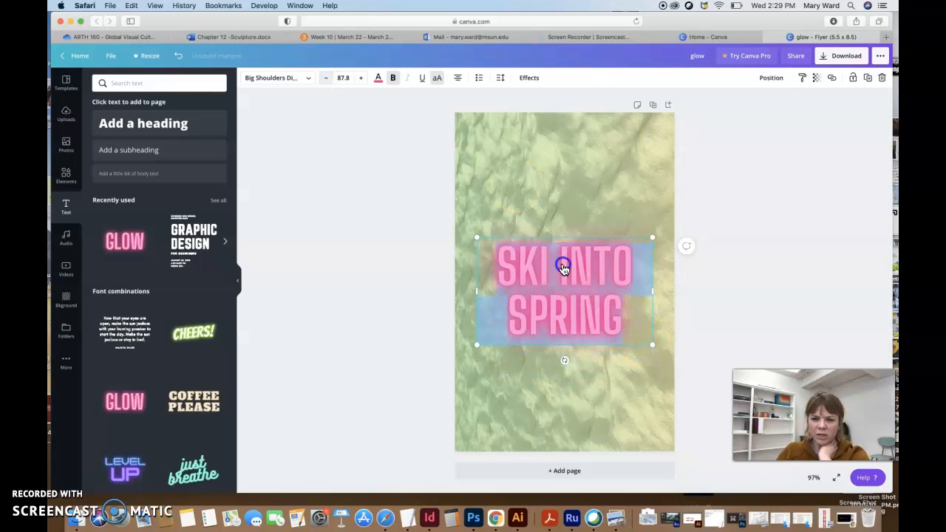
{"action": "left_click", "coordinate": [569, 306]}
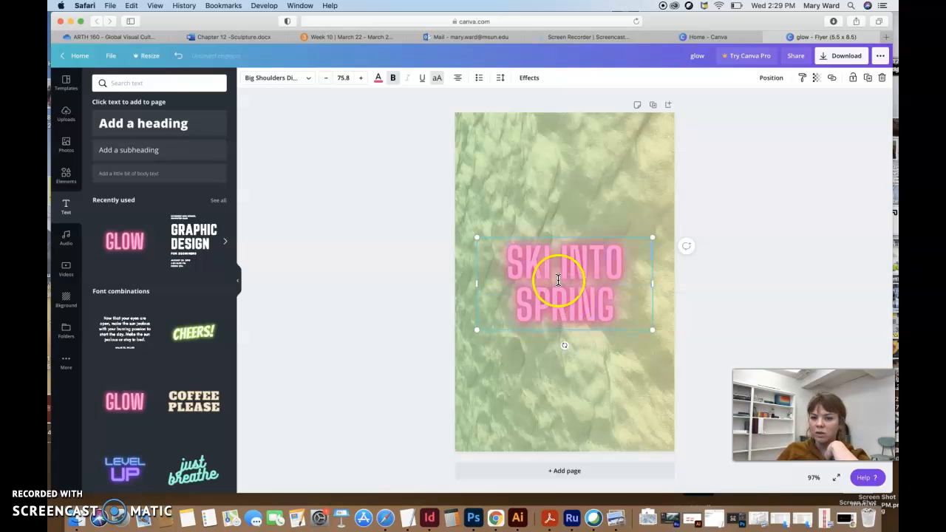
{"action": "left_click_drag", "start_coordinate": [559, 264], "coordinate": [629, 300]}
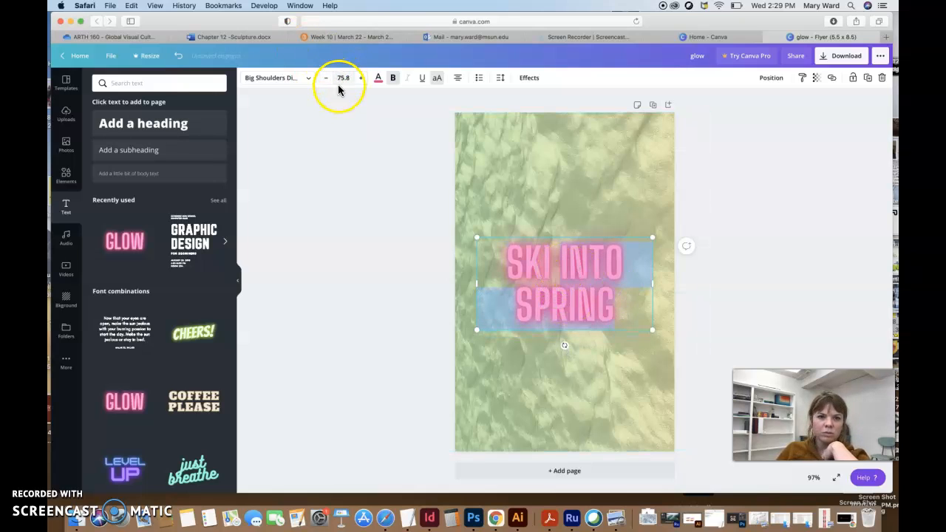
{"action": "type", "text": "3"}
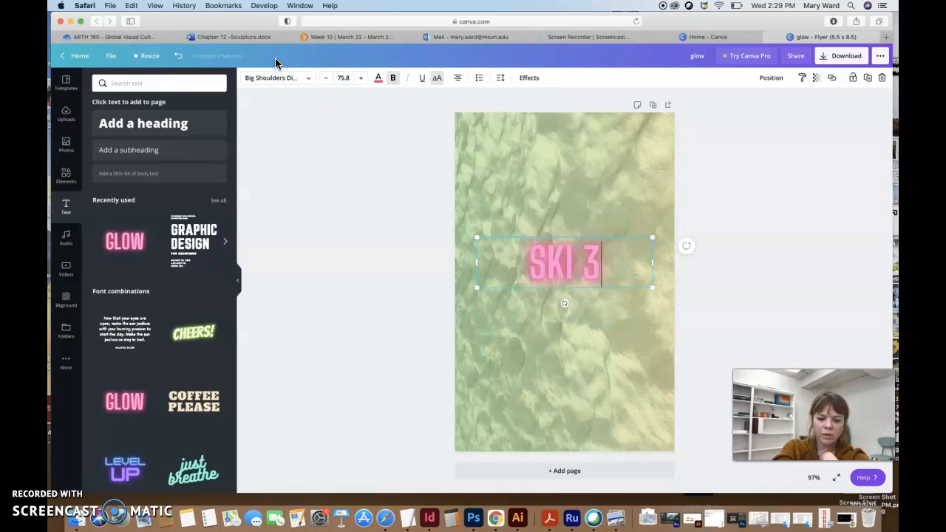
{"action": "type", "text": "5"}
{"action": "key", "text": "super+z"}
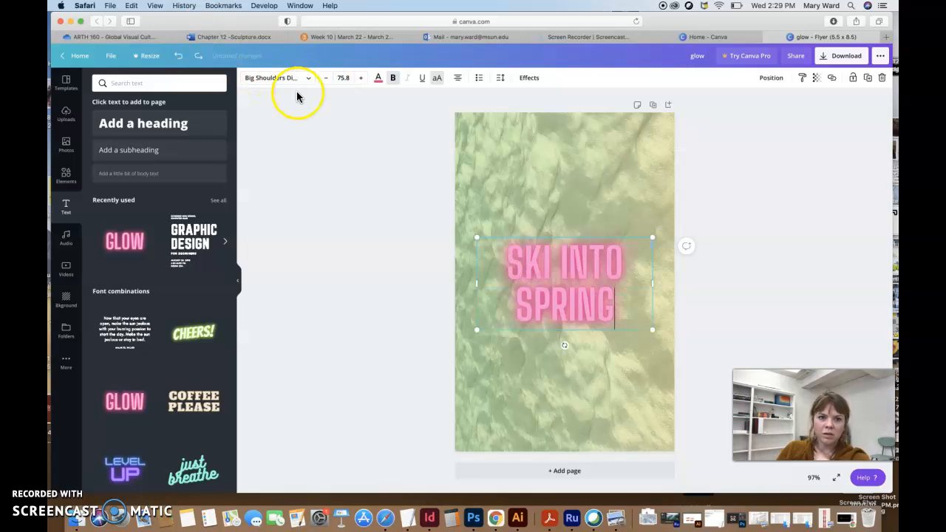
Set the font size of the "SKI INTO SPRING" text to 35
{"action": "left_click", "coordinate": [346, 78]}
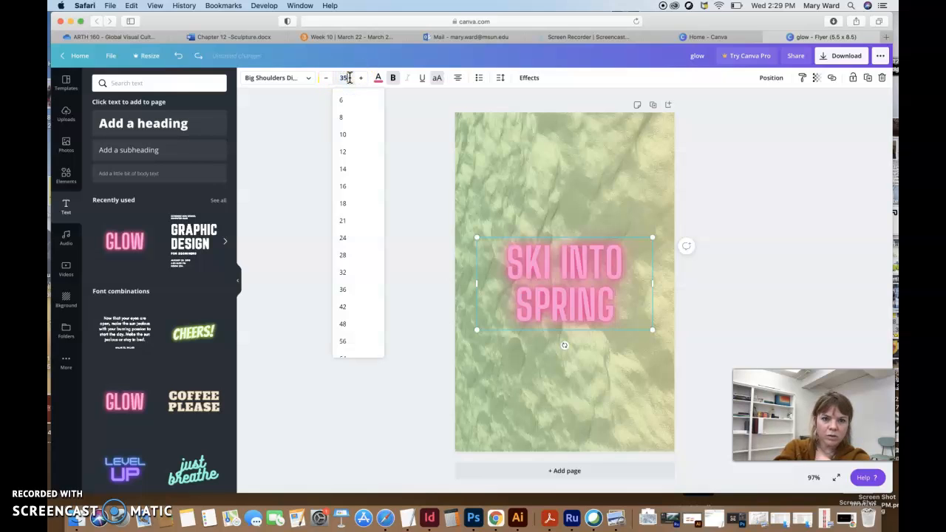
{"action": "type", "text": "35"}
{"action": "key", "text": "Return"}
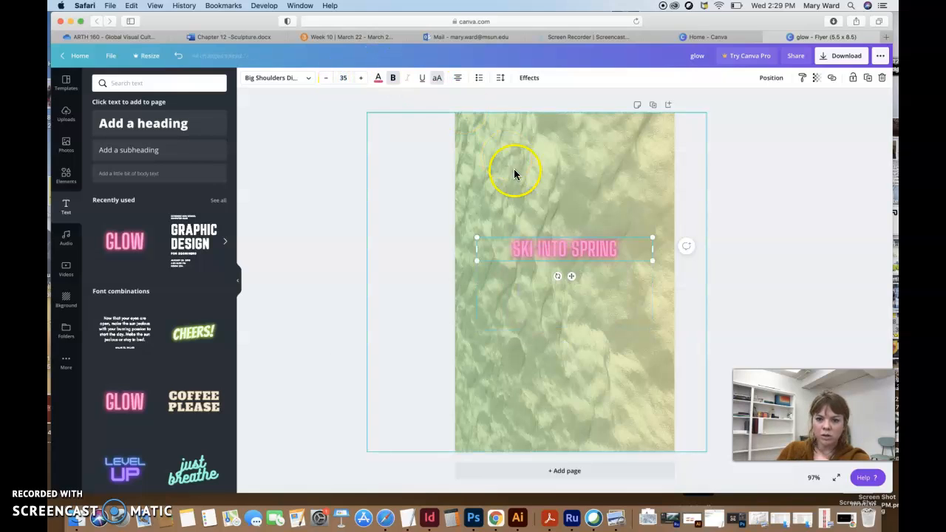
Try a font size of 200 on the "SKI INTO SPRING" text and undo it
{"action": "left_click", "coordinate": [344, 78]}
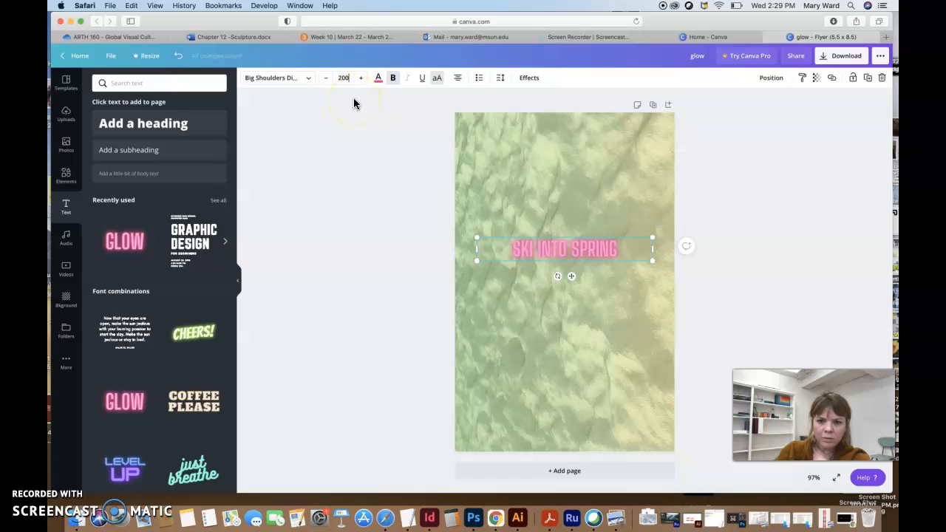
{"action": "key", "text": "Return"}
{"action": "key", "text": "super+z"}
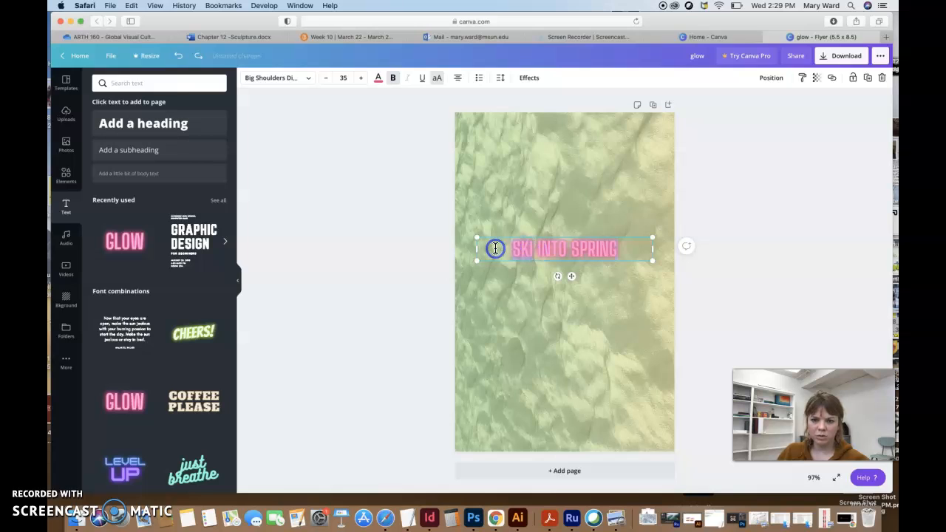
Delete the word "SKI" and the space after it from the neon text, leaving "INTO SPRING"
{"action": "key", "text": "BackSpace"}
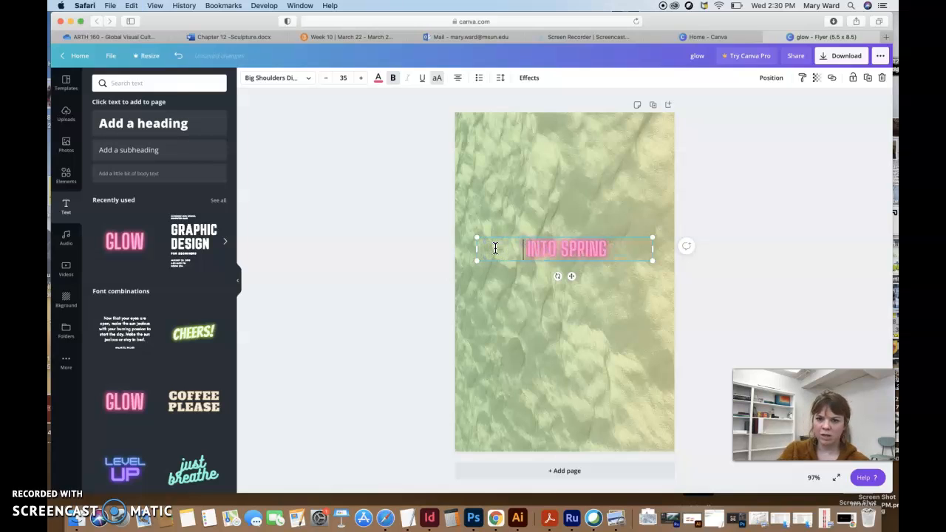
{"action": "key", "text": "BackSpace"}
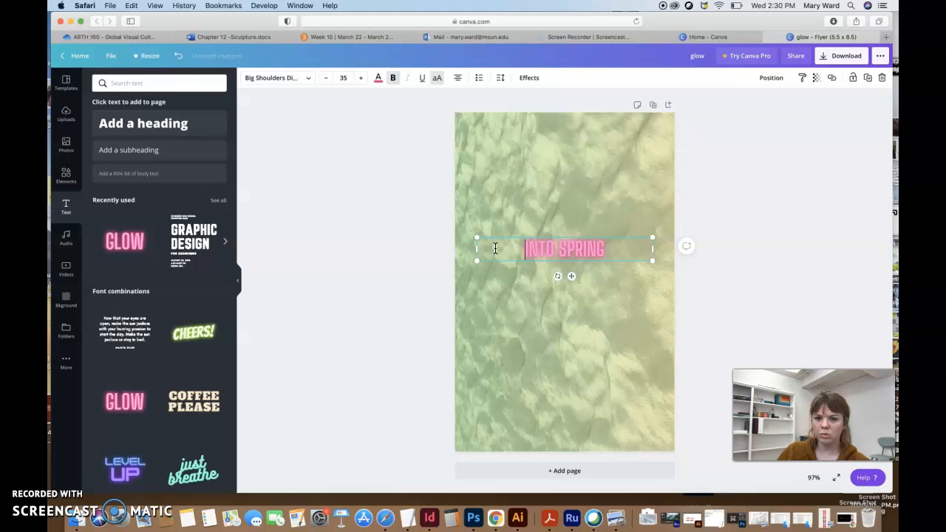
{"action": "left_click", "coordinate": [405, 216]}
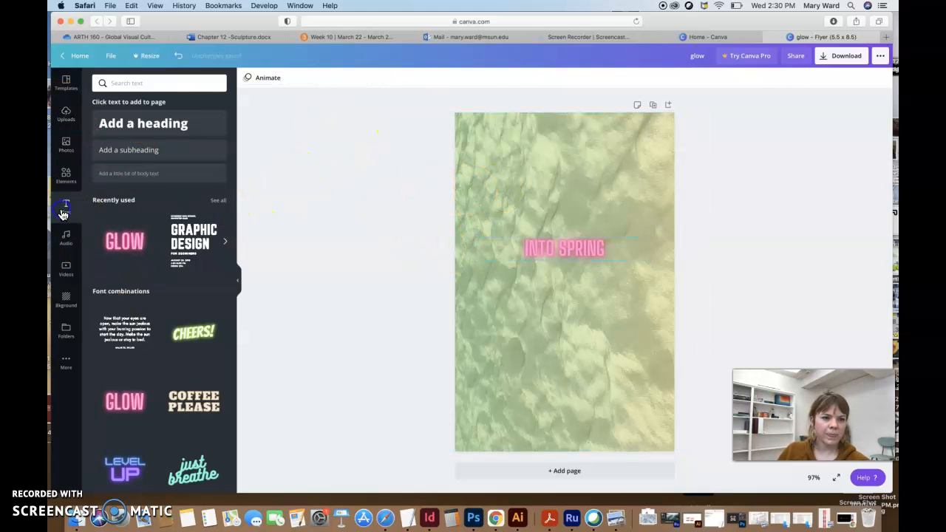
Move the gradient overlay slightly up and to the right behind the neon text
{"action": "mouse_move", "coordinate": [478, 142]}
{"action": "left_mouse_down"}
{"action": "mouse_move", "coordinate": [574, 192]}
{"action": "mouse_move", "coordinate": [490, 135]}
{"action": "left_mouse_up"}
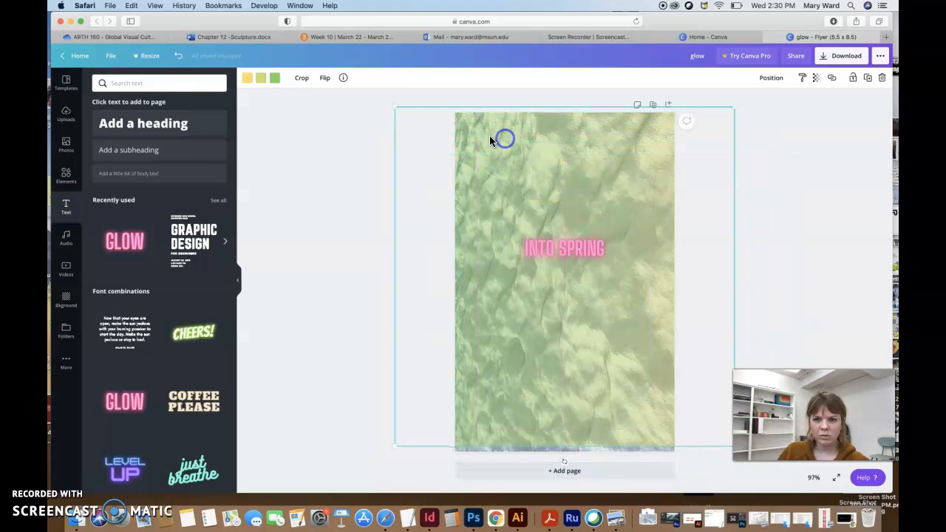
{"action": "left_click", "coordinate": [591, 170]}
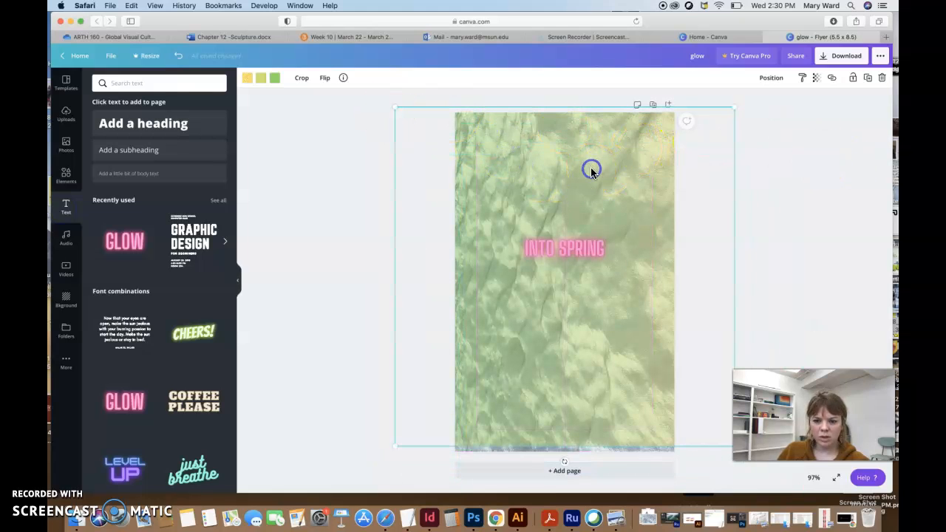
Shift the gradient overlay slightly down and to the right so it covers the page's bottom edge, and lock it
{"action": "left_click", "coordinate": [852, 78]}
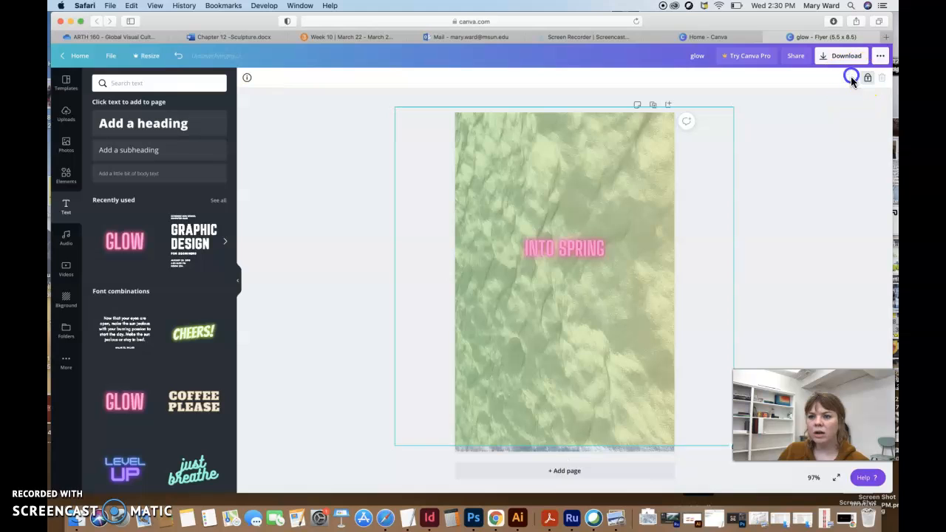
{"action": "left_click", "coordinate": [764, 206]}
{"action": "left_click", "coordinate": [571, 190]}
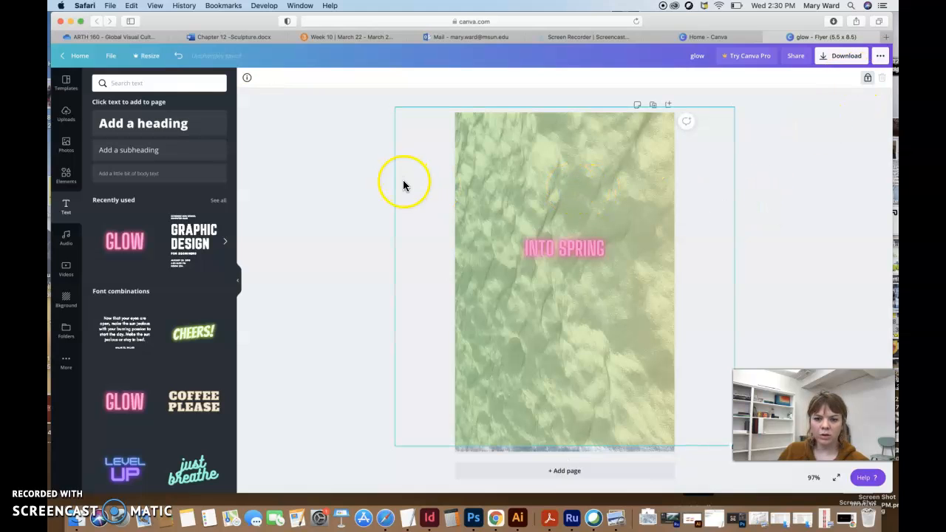
{"action": "left_click", "coordinate": [867, 77]}
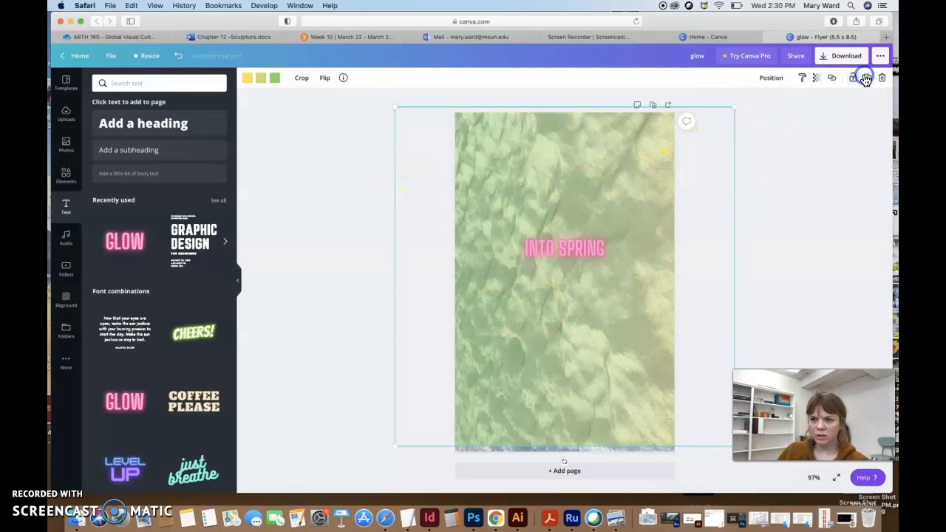
{"action": "mouse_move", "coordinate": [651, 158]}
{"action": "left_mouse_down"}
{"action": "mouse_move", "coordinate": [650, 178]}
{"action": "mouse_move", "coordinate": [658, 164]}
{"action": "left_mouse_up"}
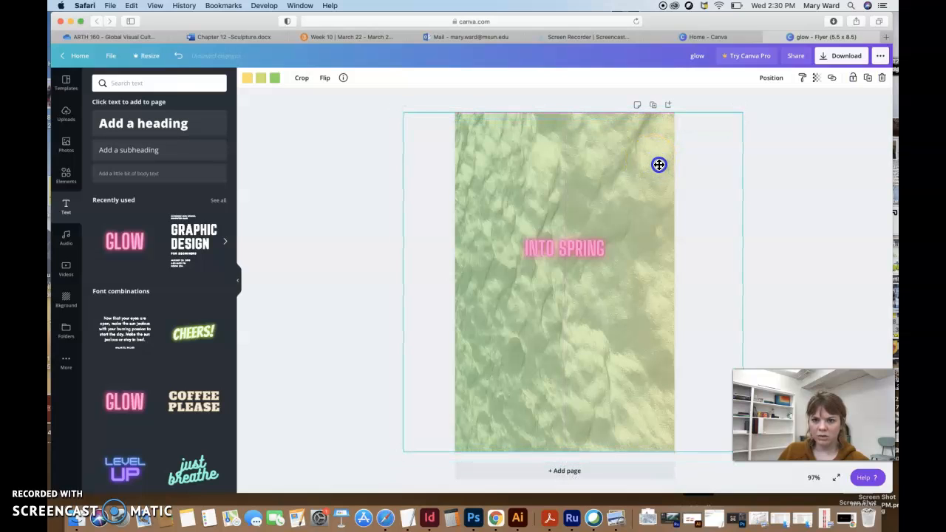
{"action": "left_click", "coordinate": [853, 77]}
{"action": "left_click", "coordinate": [824, 214]}
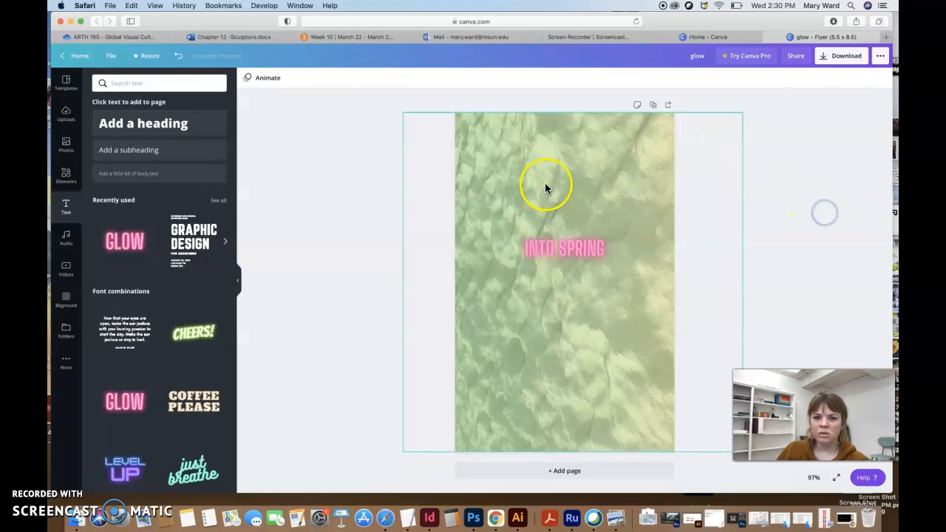
Add the pink neon GLOW text style, reword it as "SKI", and place it in the flyer's upper-left corner
{"action": "left_click", "coordinate": [164, 127]}
{"action": "key", "text": "Delete"}
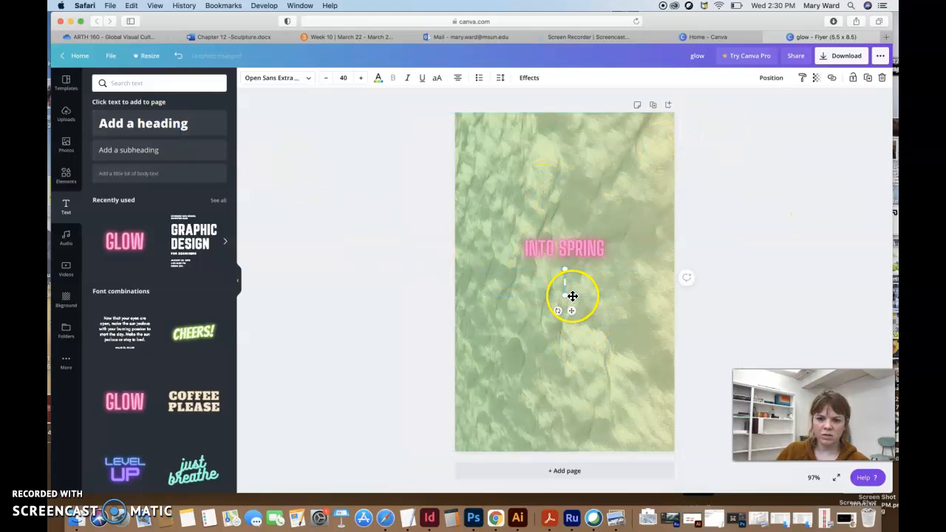
{"action": "left_click", "coordinate": [118, 239]}
{"action": "double_click", "coordinate": [592, 299]}
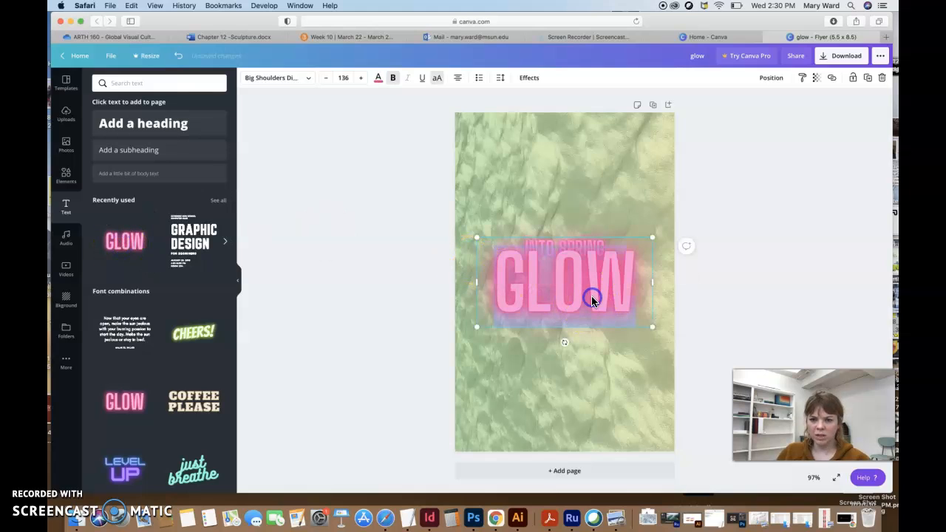
{"action": "type", "text": "DSKI"}
{"action": "key", "text": "BackSpace"}
{"action": "key", "text": "BackSpace"}
{"action": "key", "text": "BackSpace"}
{"action": "key", "text": "BackSpace"}
{"action": "type", "text": "SKI"}
{"action": "left_click", "coordinate": [379, 253]}
{"action": "left_click_drag", "start_coordinate": [559, 296], "coordinate": [502, 180]}
Increase the "INTO SPRING" text to font size 47 and place it to the right of "SKI"
{"action": "left_click", "coordinate": [563, 252]}
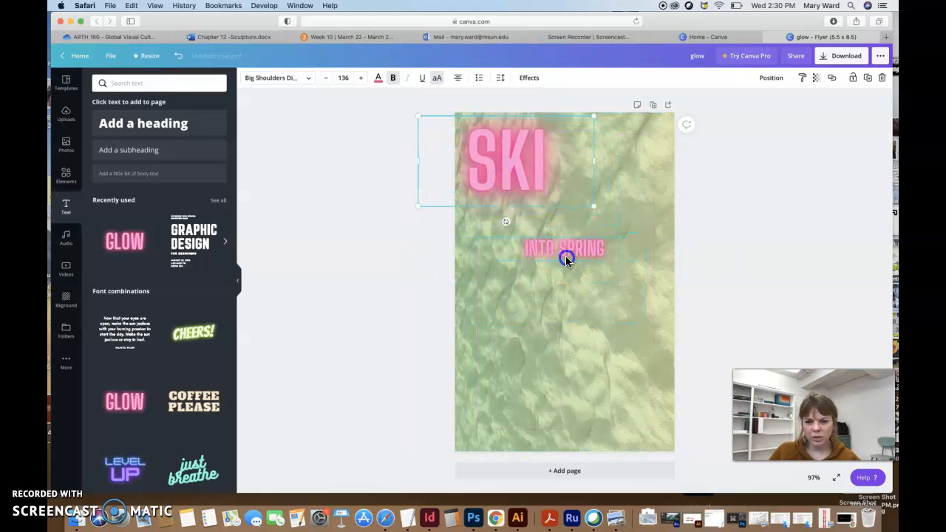
{"action": "left_click", "coordinate": [365, 79]}
{"action": "left_click", "coordinate": [361, 77]}
{"action": "left_click", "coordinate": [361, 78]}
{"action": "left_click", "coordinate": [361, 78]}
{"action": "left_click", "coordinate": [361, 78]}
{"action": "left_click", "coordinate": [361, 77]}
{"action": "left_click", "coordinate": [360, 77]}
{"action": "left_click", "coordinate": [361, 77]}
{"action": "left_click", "coordinate": [360, 78]}
{"action": "left_click_drag", "start_coordinate": [550, 244], "coordinate": [596, 149]}
{"action": "left_click", "coordinate": [391, 283]}
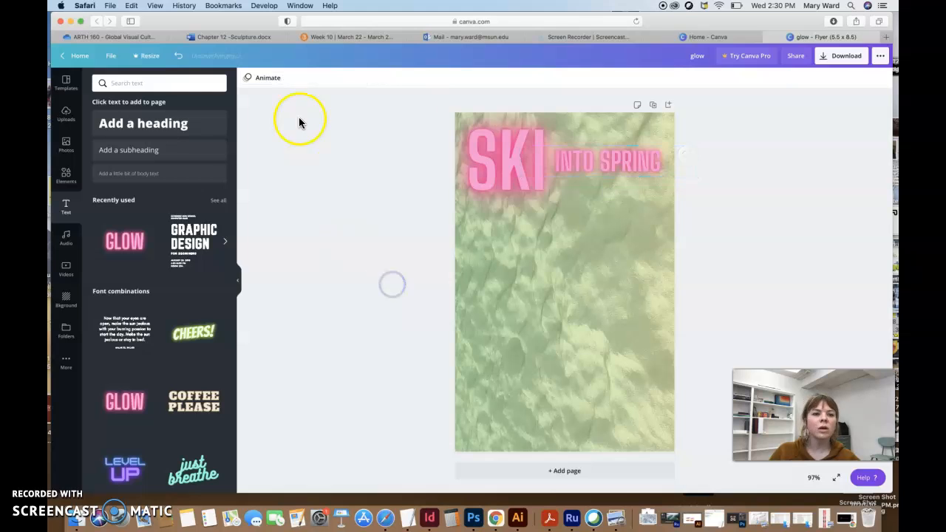
Add the uploaded red skis image to the flyer and rotate it to 70°
{"action": "left_click", "coordinate": [67, 126]}
{"action": "left_click", "coordinate": [181, 139]}
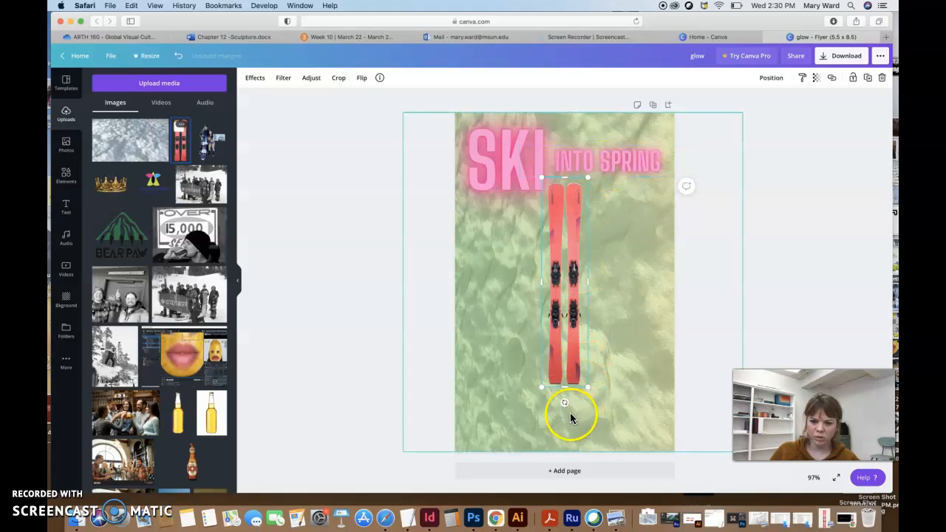
{"action": "left_click_drag", "start_coordinate": [564, 405], "coordinate": [449, 322]}
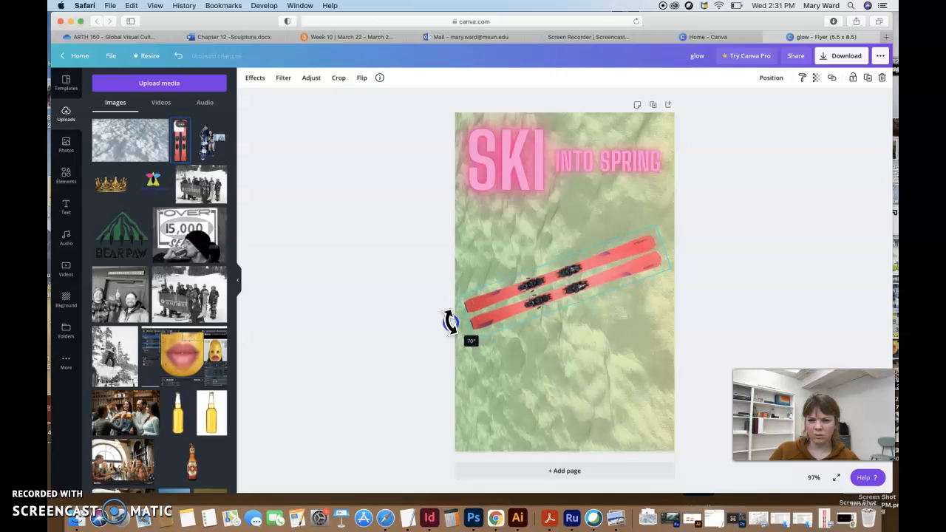
{"action": "left_click", "coordinate": [464, 325]}
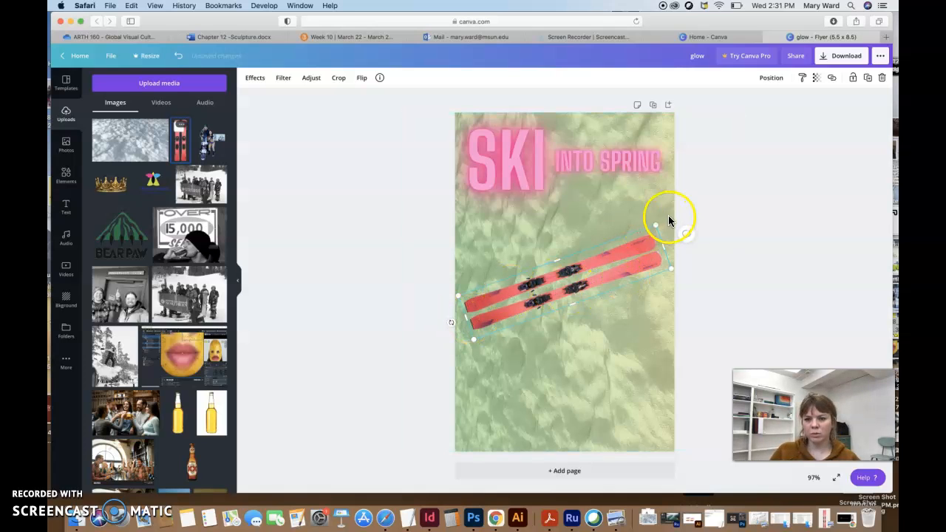
Shrink the red skis and place them diagonally just below the "SKI INTO SPRING" title
{"action": "left_click_drag", "start_coordinate": [642, 233], "coordinate": [601, 198]}
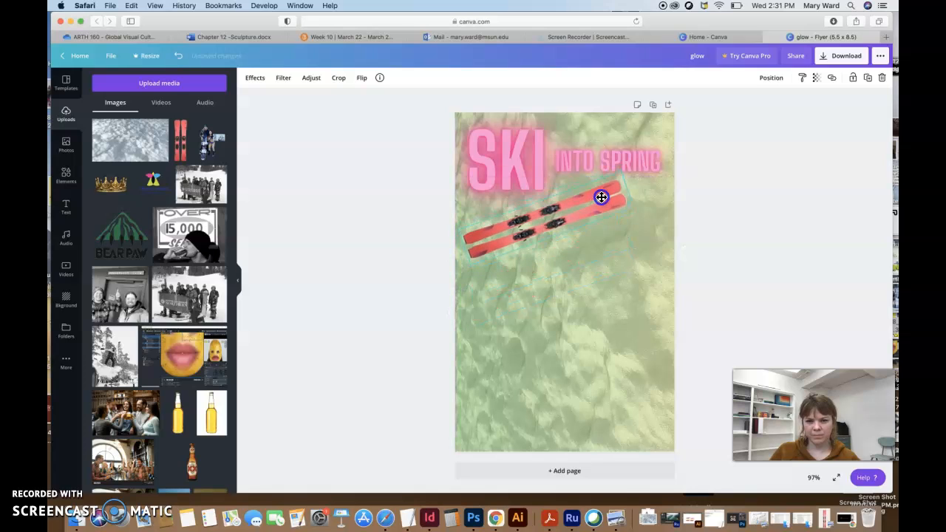
{"action": "left_click", "coordinate": [744, 265]}
{"action": "left_click", "coordinate": [542, 208]}
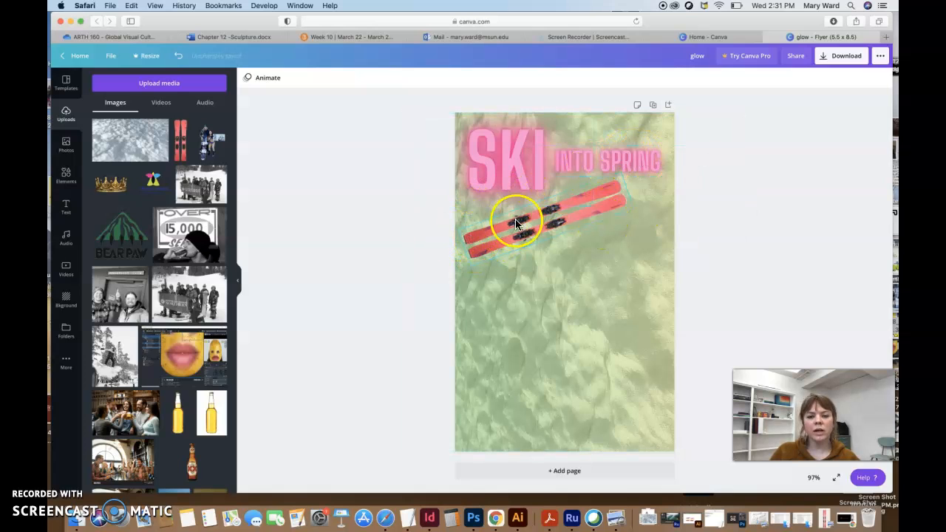
Try white as the colour of the "INTO SPRING" text
{"action": "left_click", "coordinate": [614, 165]}
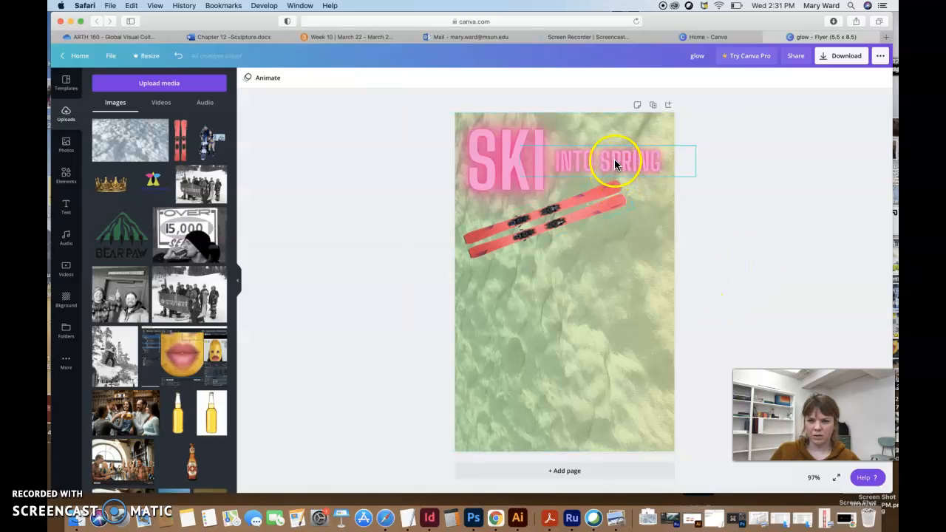
{"action": "left_click", "coordinate": [622, 161]}
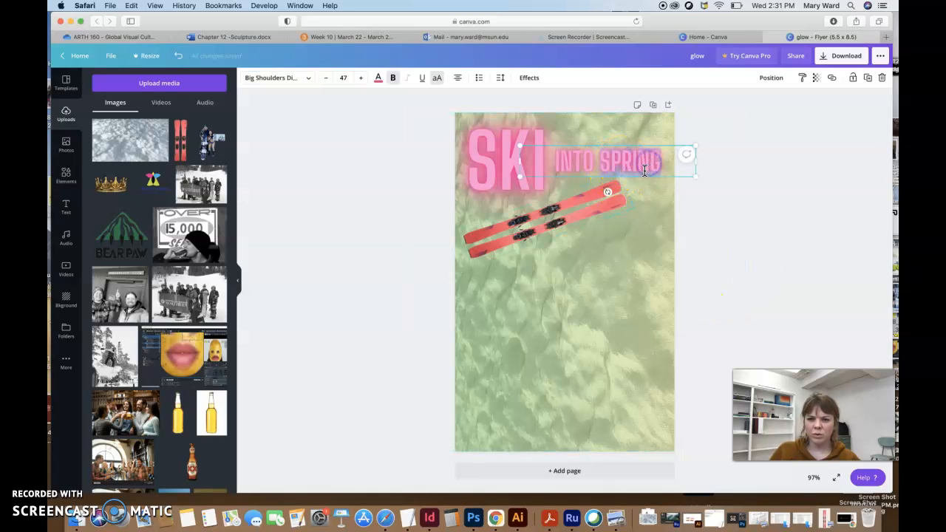
{"action": "left_click", "coordinate": [378, 78]}
{"action": "left_click", "coordinate": [124, 163]}
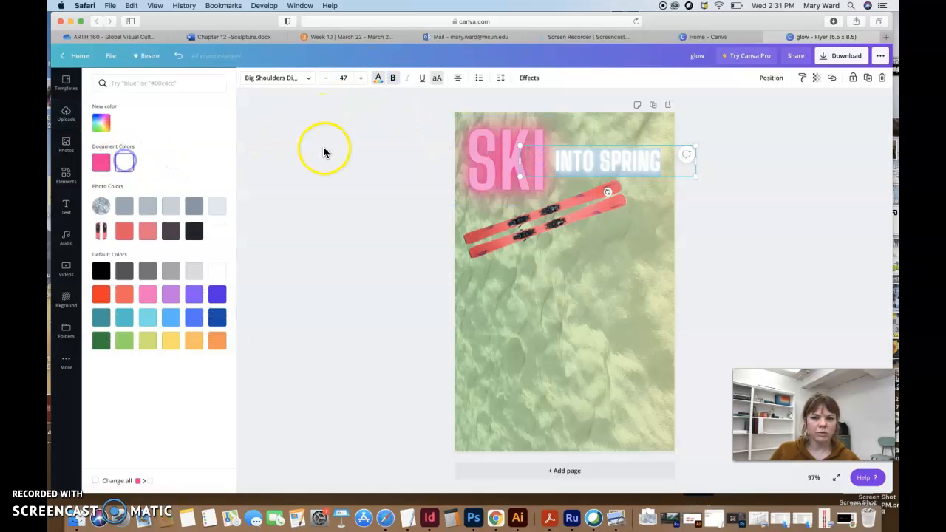
{"action": "left_click", "coordinate": [323, 150]}
{"action": "left_click", "coordinate": [375, 163]}
{"action": "left_click", "coordinate": [639, 155]}
Try the Glitch effect on the white "INTO SPRING" text, and switch back to Neon at intensity 50
{"action": "left_click", "coordinate": [528, 79]}
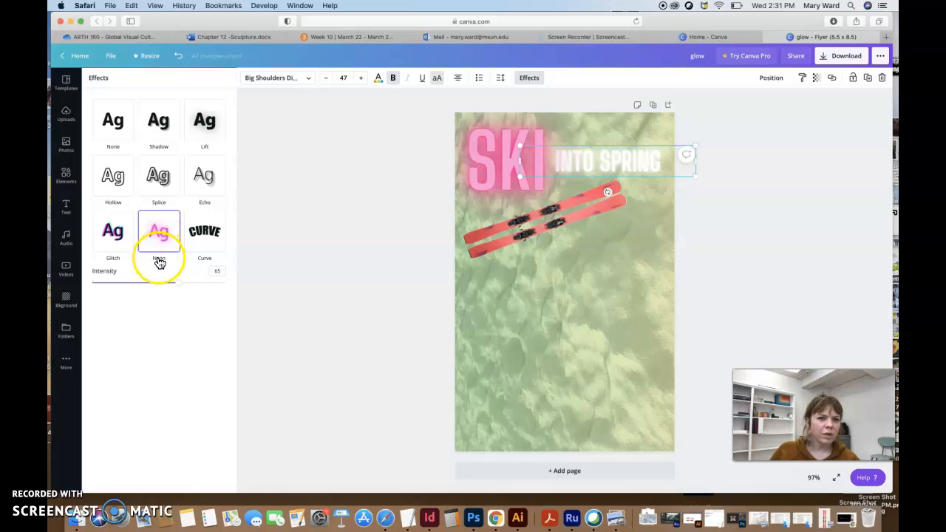
{"action": "left_click", "coordinate": [125, 239]}
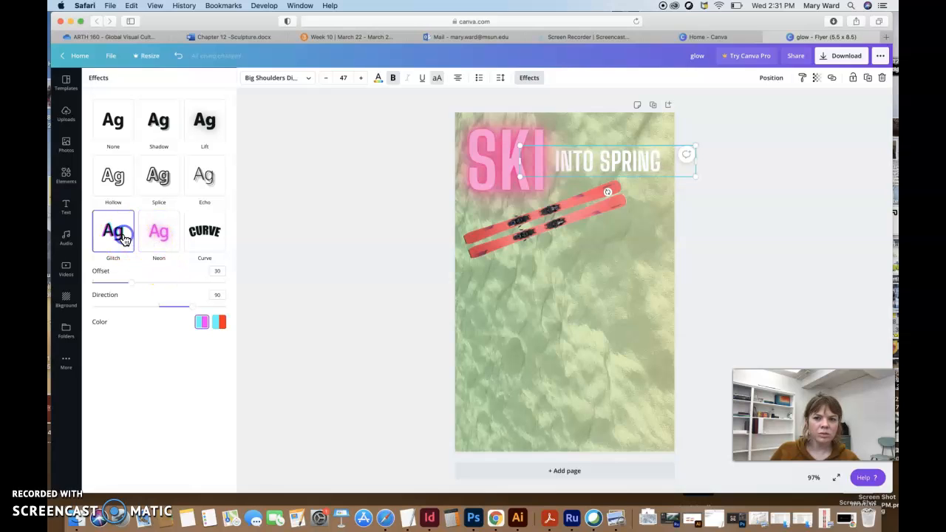
{"action": "left_click", "coordinate": [158, 239]}
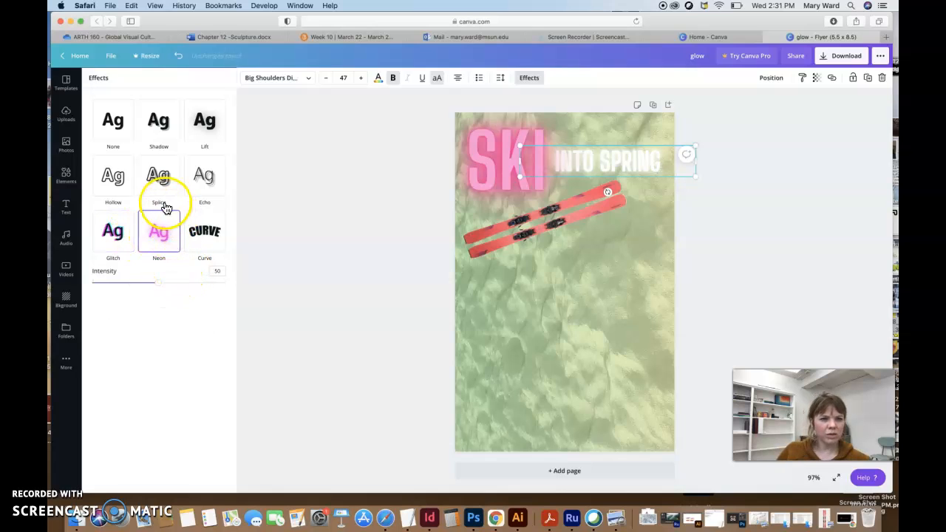
{"action": "left_click", "coordinate": [162, 232]}
{"action": "mouse_move", "coordinate": [161, 282]}
{"action": "left_mouse_down"}
{"action": "mouse_move", "coordinate": [136, 286]}
{"action": "mouse_move", "coordinate": [160, 284]}
{"action": "left_mouse_up"}
{"action": "left_click", "coordinate": [158, 232]}
{"action": "left_click", "coordinate": [378, 78]}
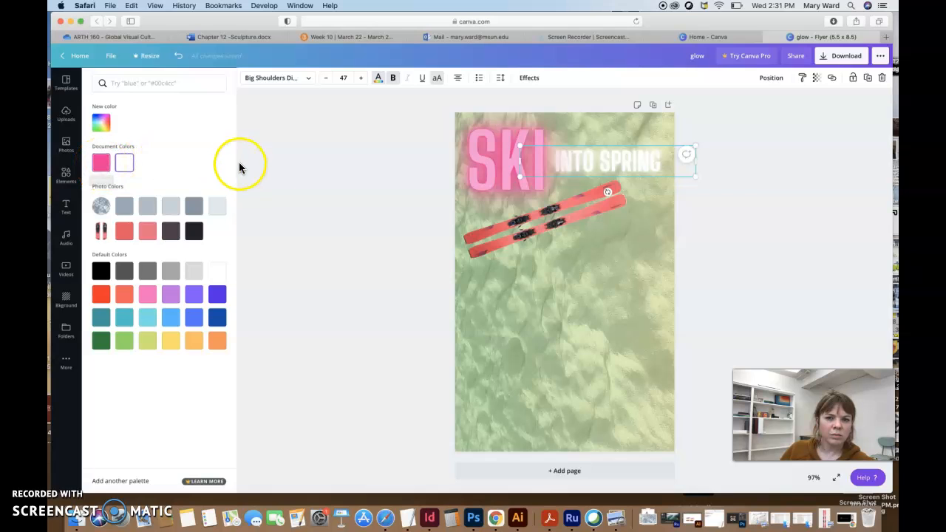
{"action": "left_click", "coordinate": [177, 164]}
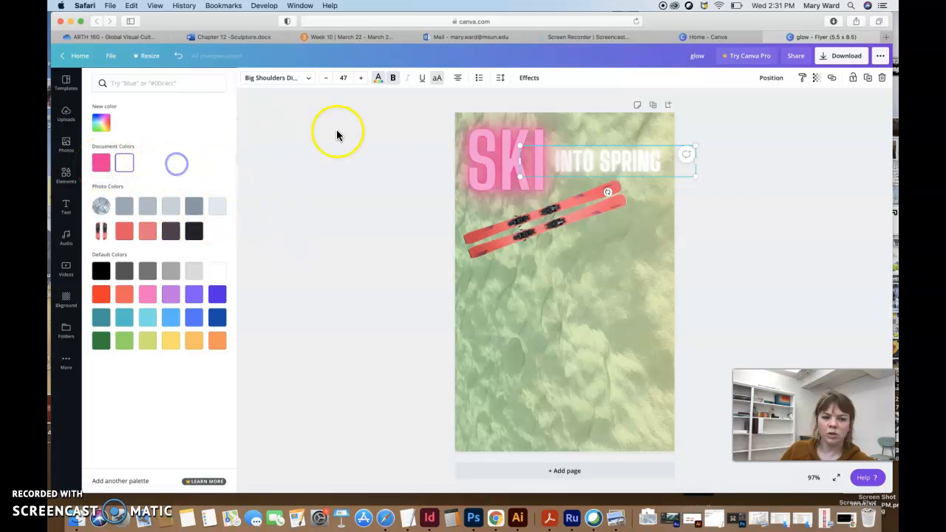
{"action": "left_click", "coordinate": [389, 173]}
{"action": "left_click", "coordinate": [610, 156]}
{"action": "left_click", "coordinate": [687, 156]}
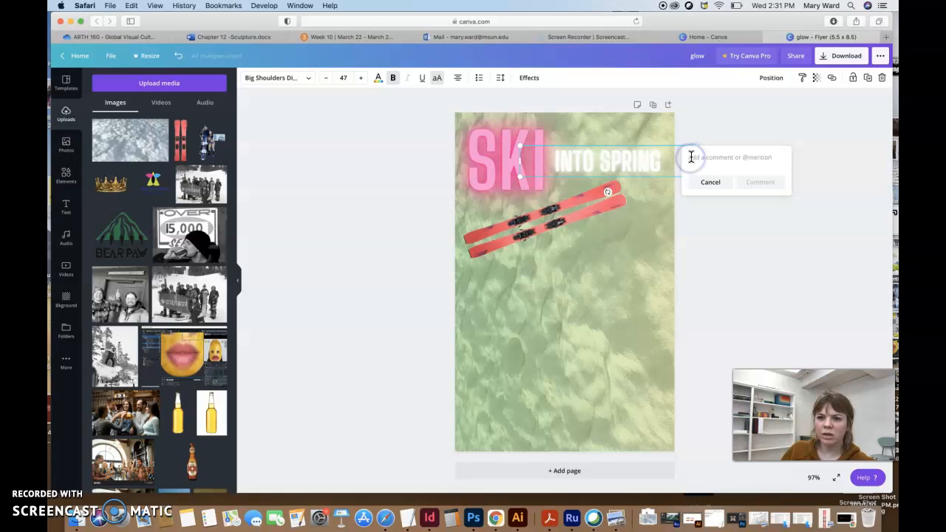
{"action": "left_click", "coordinate": [711, 121]}
{"action": "left_click", "coordinate": [737, 241]}
Try the Shadow effect on the white "INTO SPRING" text
{"action": "left_click", "coordinate": [637, 159]}
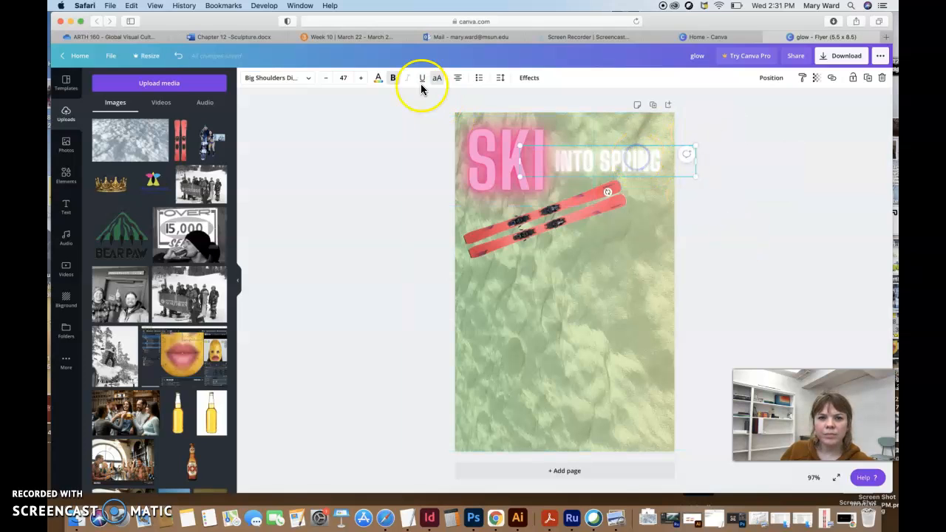
{"action": "left_click", "coordinate": [530, 78]}
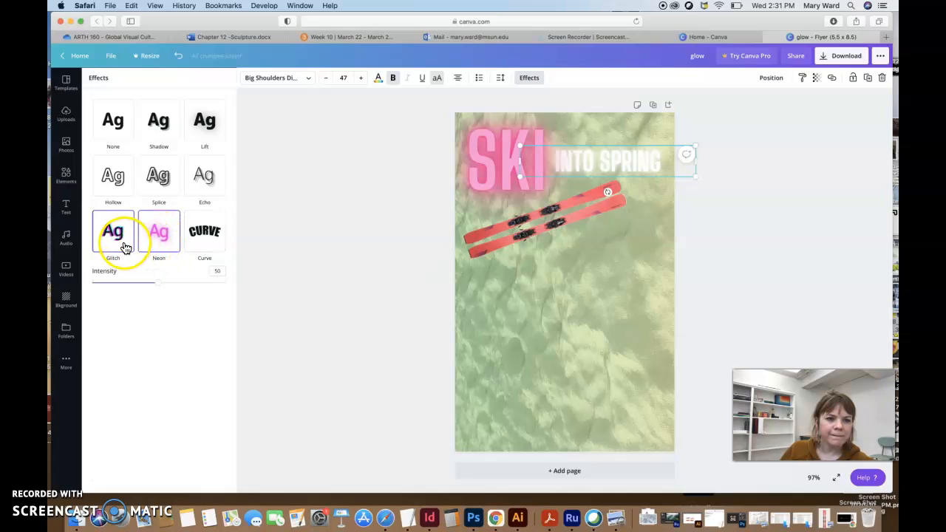
{"action": "left_click", "coordinate": [164, 132]}
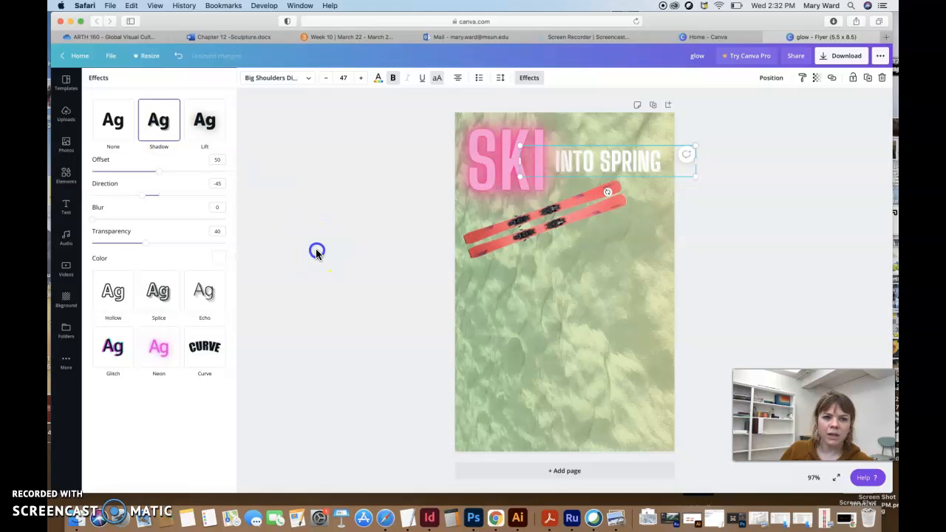
{"action": "left_click", "coordinate": [316, 252]}
{"action": "left_click", "coordinate": [786, 268]}
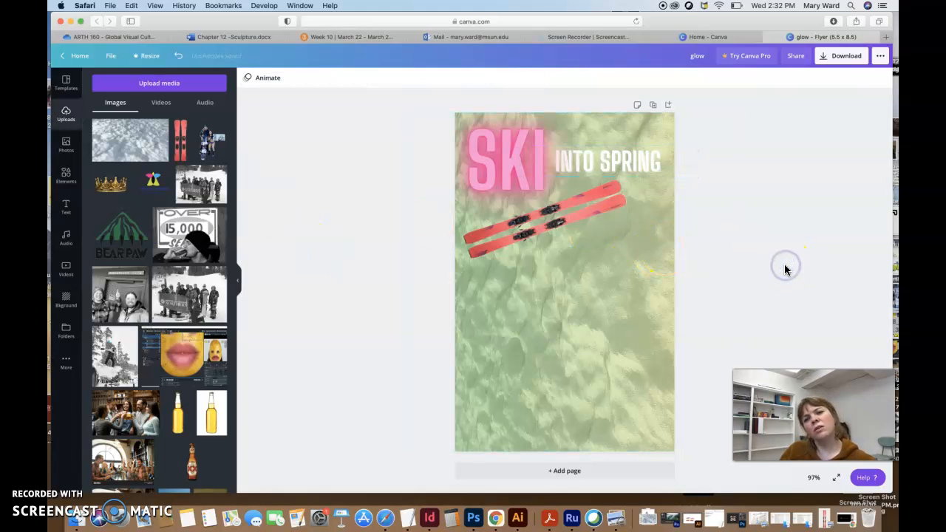
Undo the effect and white colour changes on "INTO SPRING" to bring back its pink neon style
{"action": "key", "text": "super+z"}
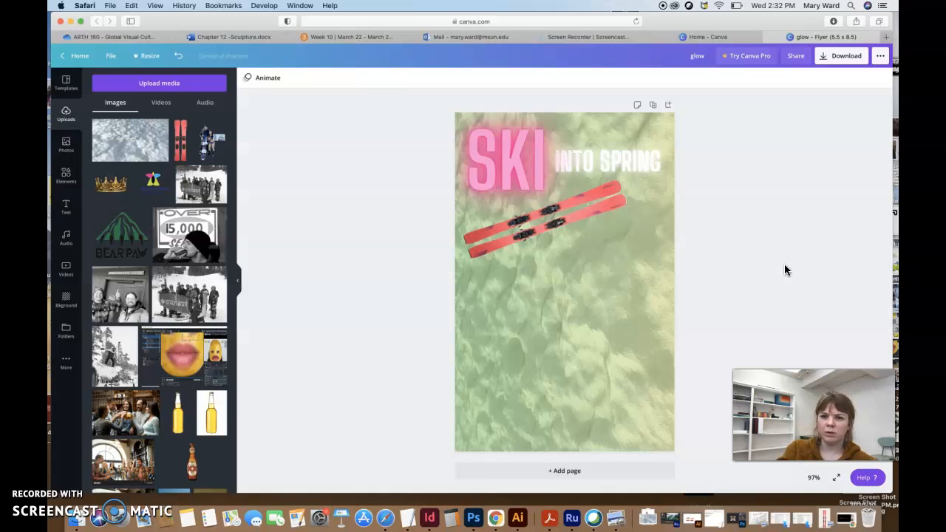
{"action": "key", "text": "super+shift+z"}
{"action": "key", "text": "super+z"}
{"action": "key", "text": "super+shift+z"}
{"action": "key", "text": "super+z"}
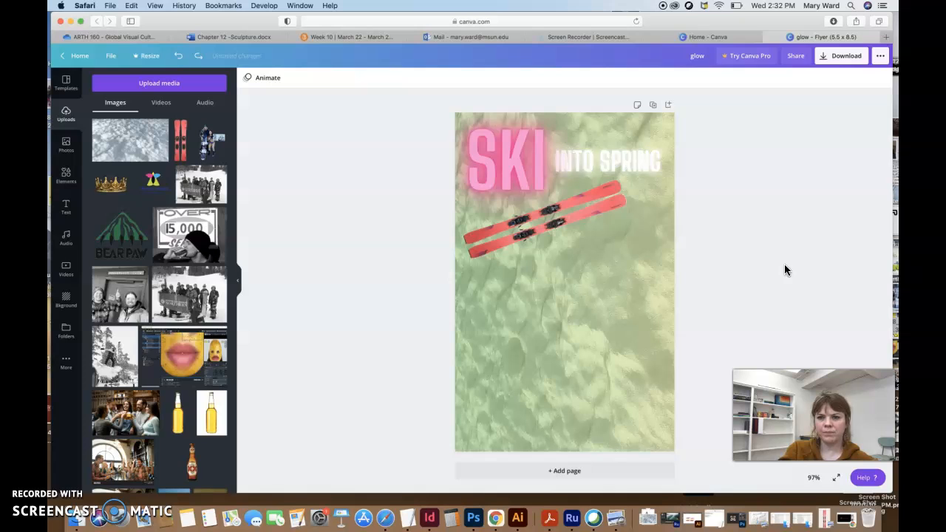
{"action": "key", "text": "super+shift+z"}
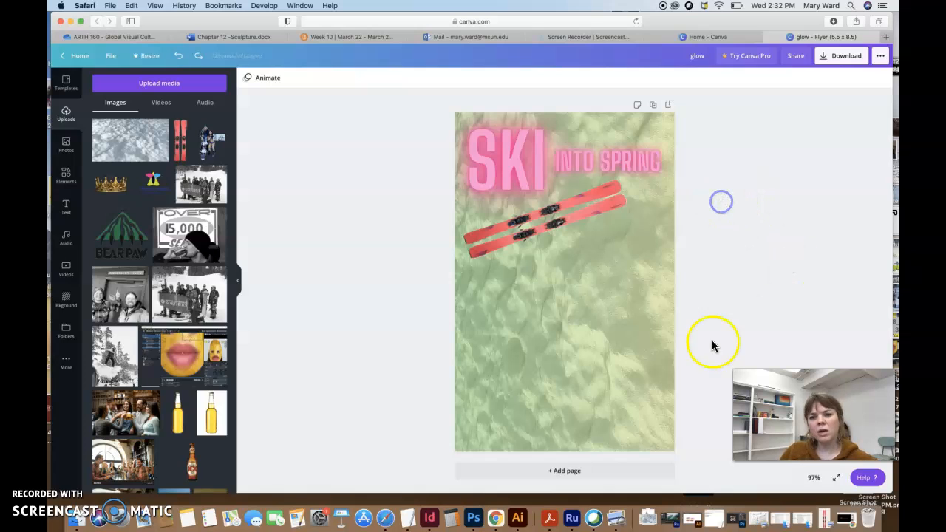
Add the uploaded cutout of two people with a snowboard and sign, enlarge it, and position it below the title
{"action": "left_click", "coordinate": [202, 133]}
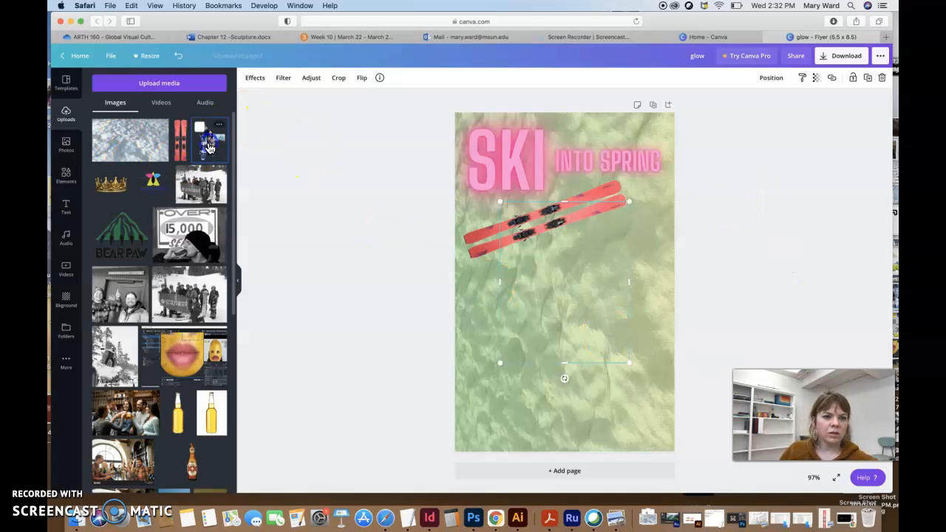
{"action": "left_click_drag", "start_coordinate": [501, 363], "coordinate": [430, 452]}
{"action": "left_click_drag", "start_coordinate": [517, 328], "coordinate": [542, 334]}
{"action": "left_click", "coordinate": [744, 274]}
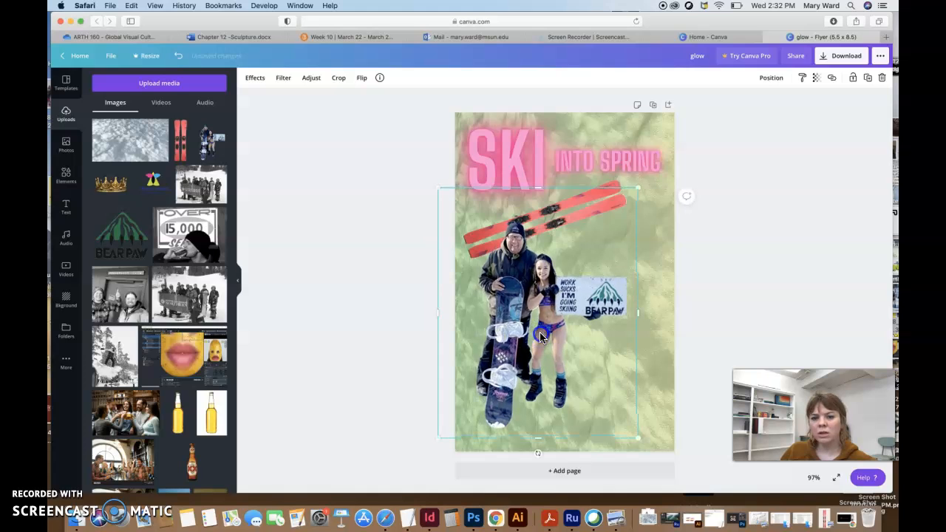
Unlock the gradient overlay and set its transparency to 63
{"action": "left_click", "coordinate": [645, 142]}
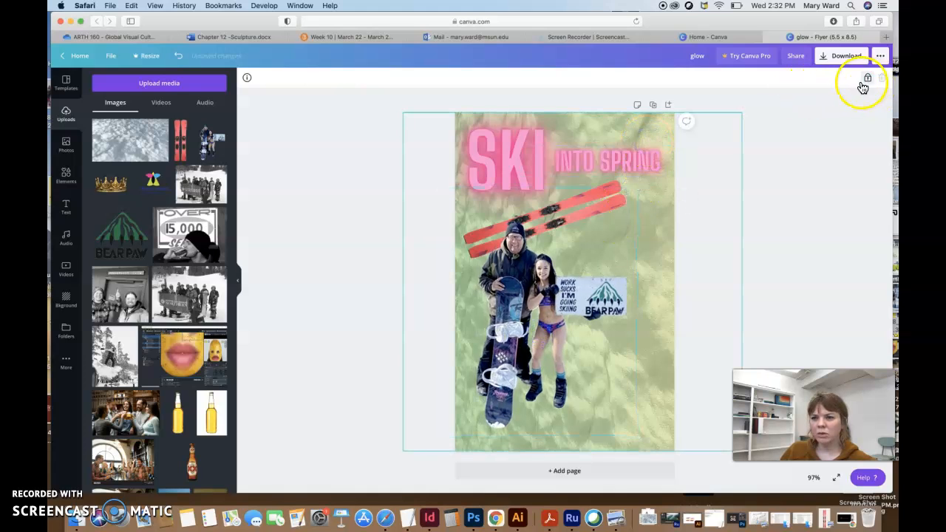
{"action": "left_click", "coordinate": [866, 78]}
{"action": "left_click", "coordinate": [816, 80]}
{"action": "left_click_drag", "start_coordinate": [786, 103], "coordinate": [775, 106]}
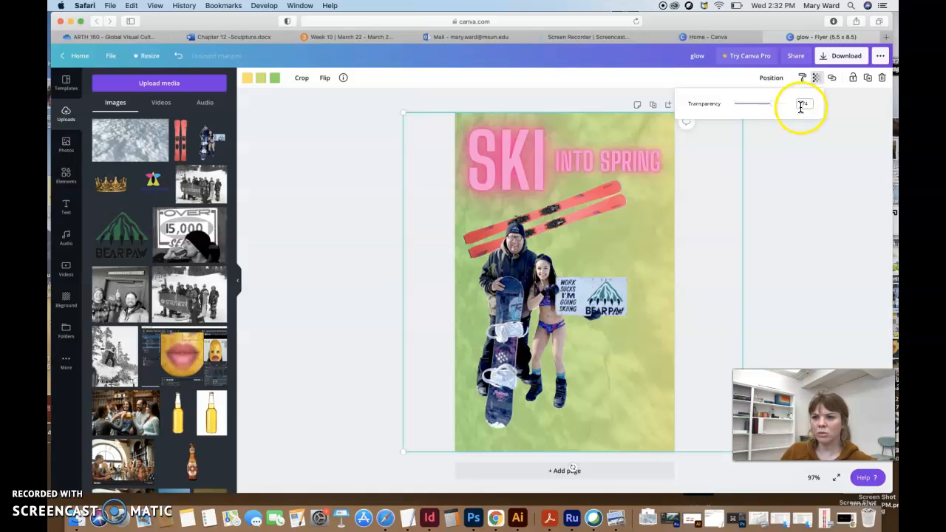
{"action": "left_click_drag", "start_coordinate": [772, 104], "coordinate": [770, 107]}
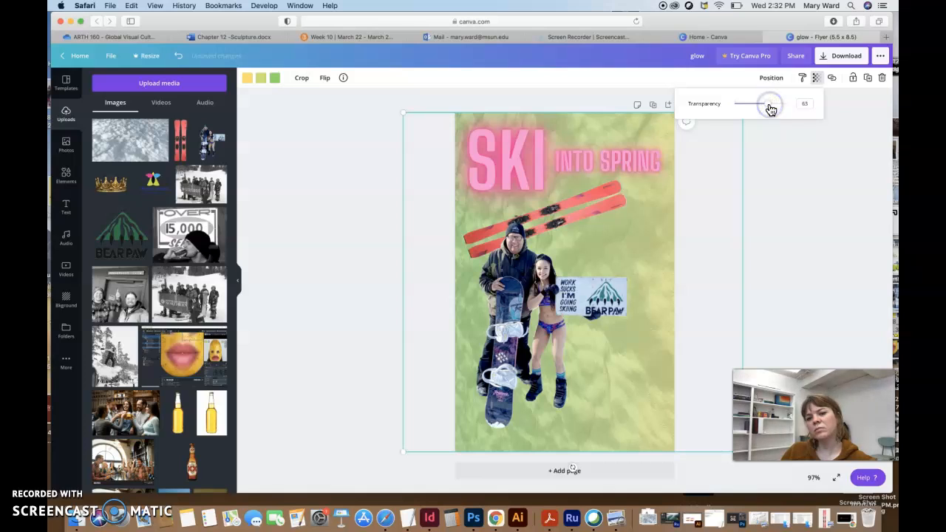
Move the cutout of the two people slightly toward the flyer's left edge and deselect it
{"action": "left_click", "coordinate": [823, 234]}
{"action": "left_click", "coordinate": [517, 296]}
{"action": "mouse_move", "coordinate": [536, 312]}
{"action": "left_mouse_down"}
{"action": "mouse_move", "coordinate": [525, 315]}
{"action": "mouse_move", "coordinate": [522, 304]}
{"action": "left_mouse_up"}
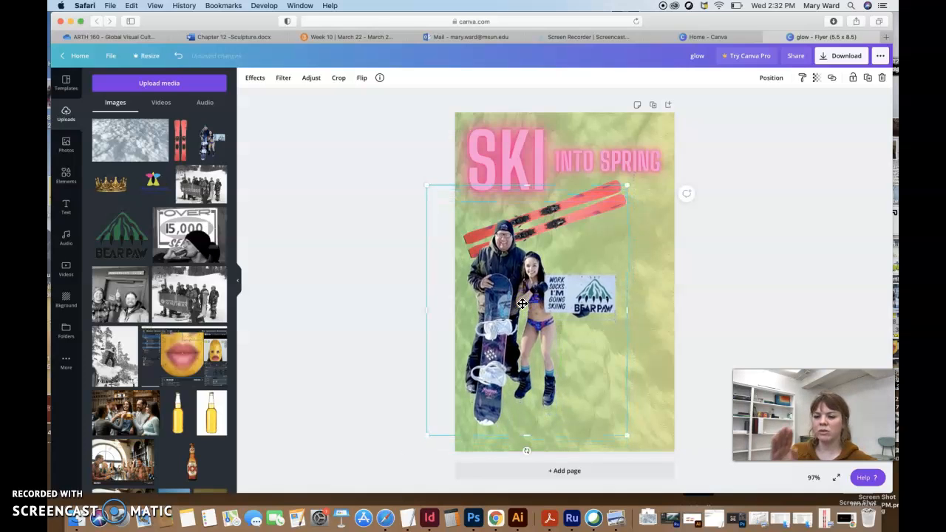
{"action": "left_click", "coordinate": [731, 288]}
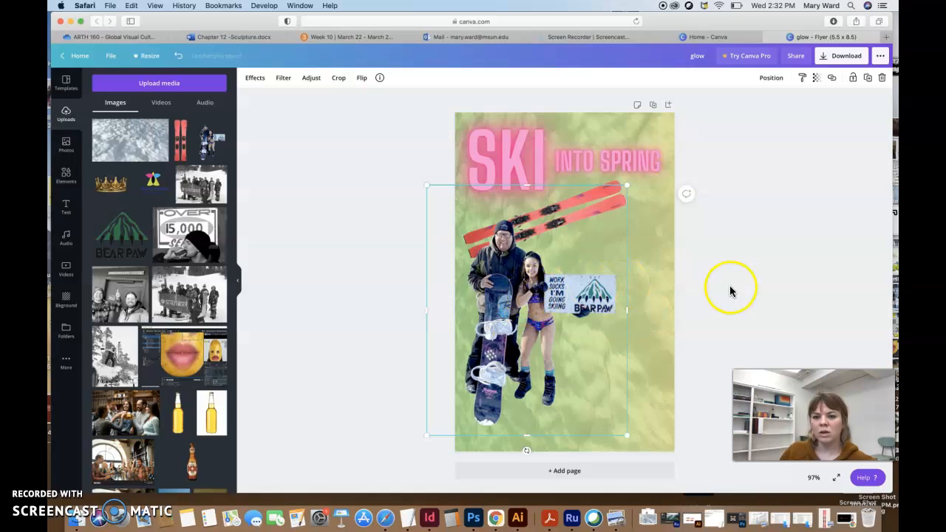
Duplicate the "INTO SPRING" text and place the copy just below the skis, beside the man's head
{"action": "left_click", "coordinate": [602, 196]}
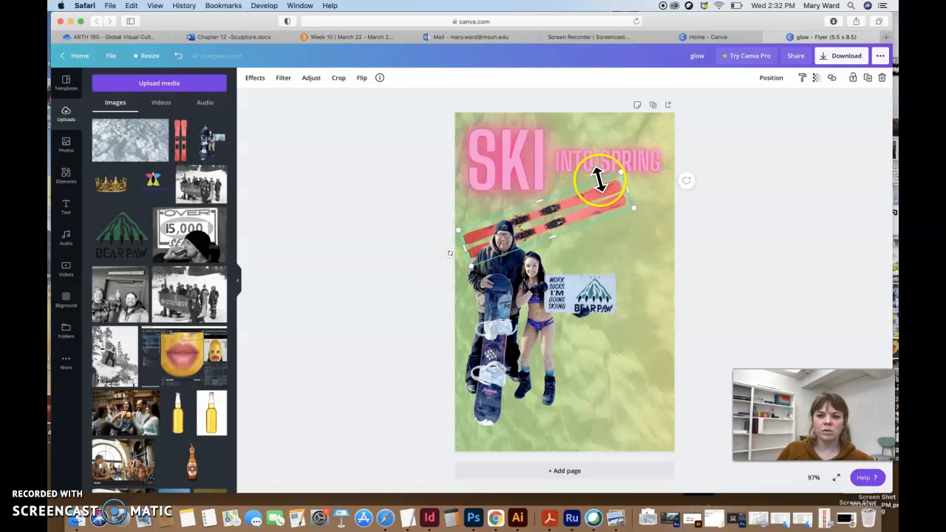
{"action": "left_click", "coordinate": [581, 156]}
{"action": "left_click", "coordinate": [642, 157]}
{"action": "key", "text": "super+d"}
{"action": "left_click_drag", "start_coordinate": [648, 172], "coordinate": [632, 237]}
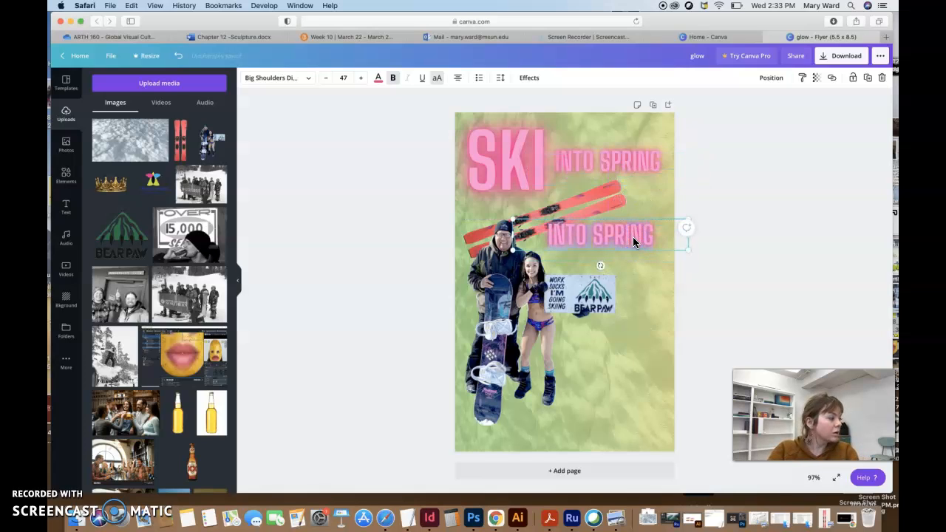
Replace the copied text with "GET YOUR VITAMIN D - DON'T FORGET YOUR"
{"action": "type", "text": "GET YOU"}
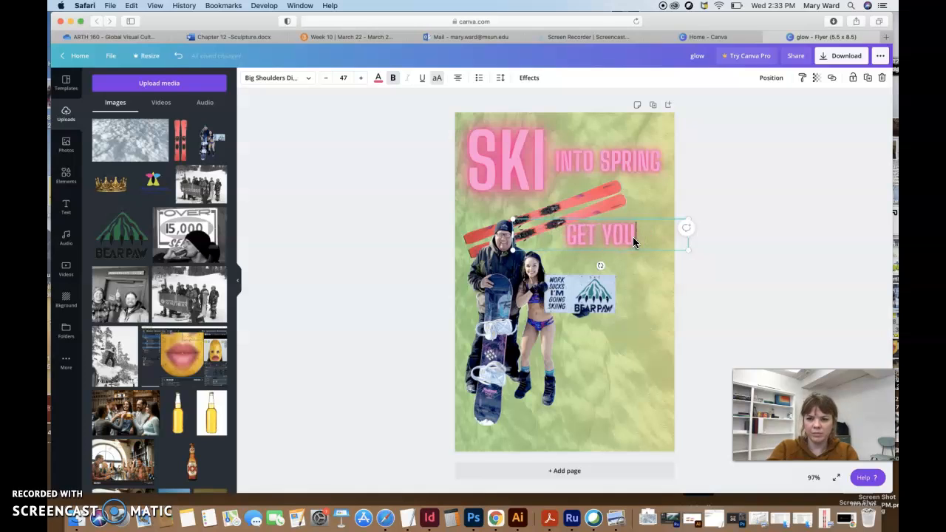
{"action": "type", "text": "R VI"}
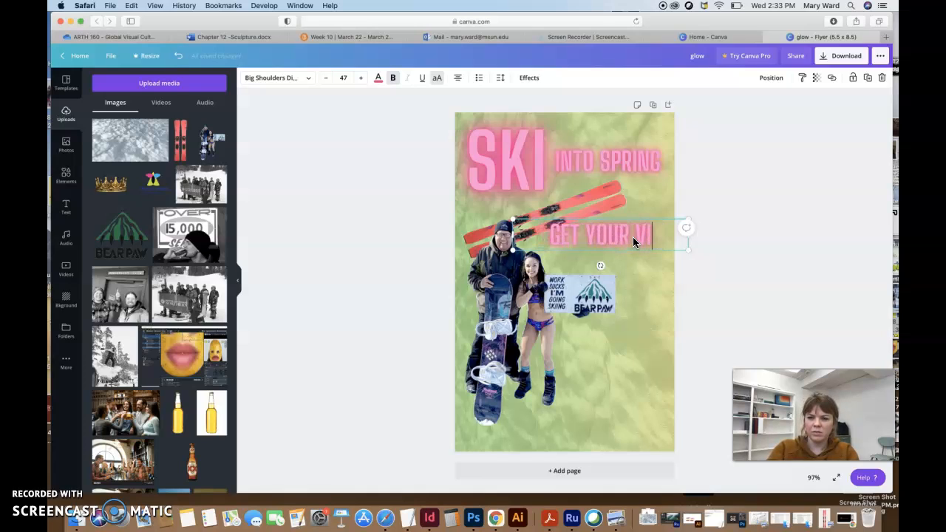
{"action": "type", "text": "TAMIN D"}
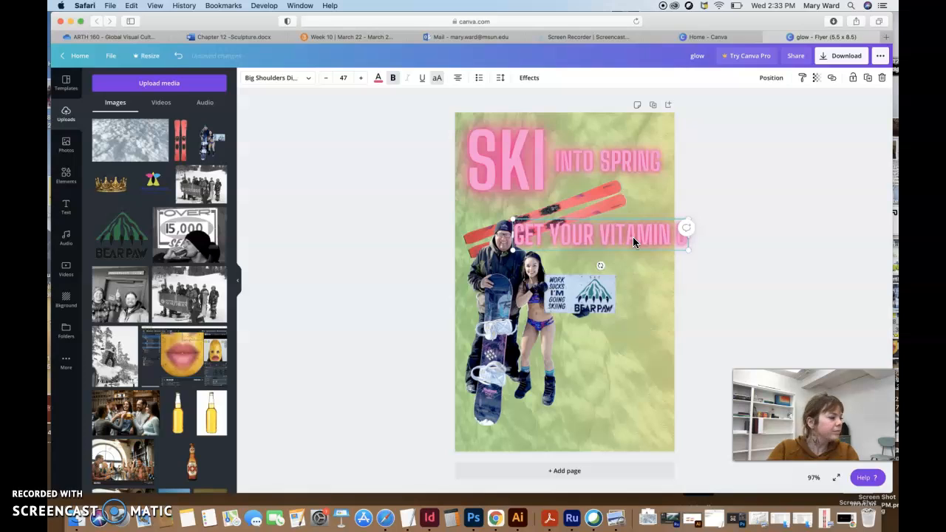
{"action": "type", "text": " - DONT"}
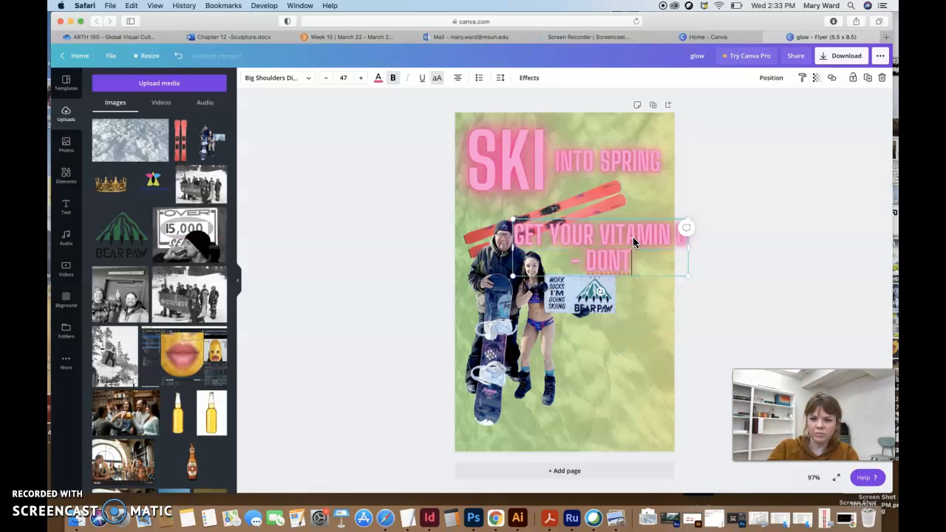
{"action": "key", "text": "BackSpace"}
{"action": "type", "text": "'T"}
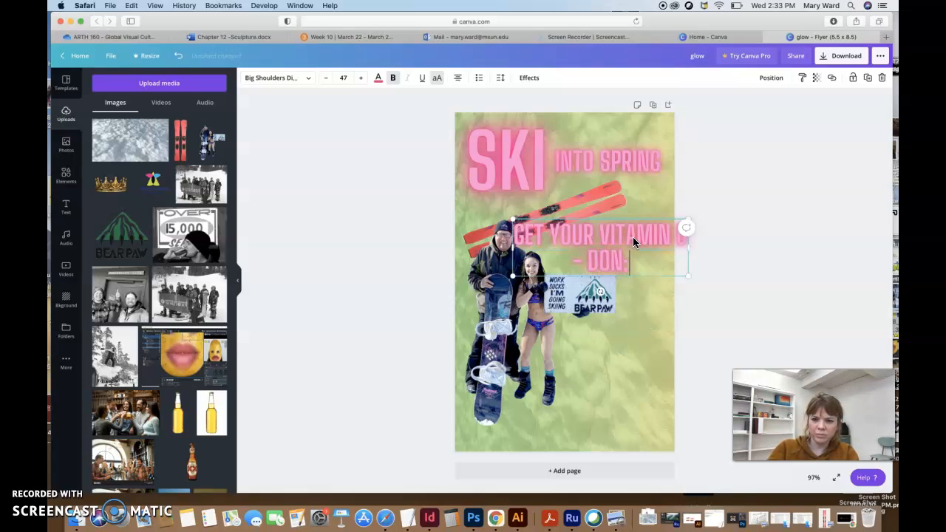
{"action": "type", "text": " FORGET YOUR"}
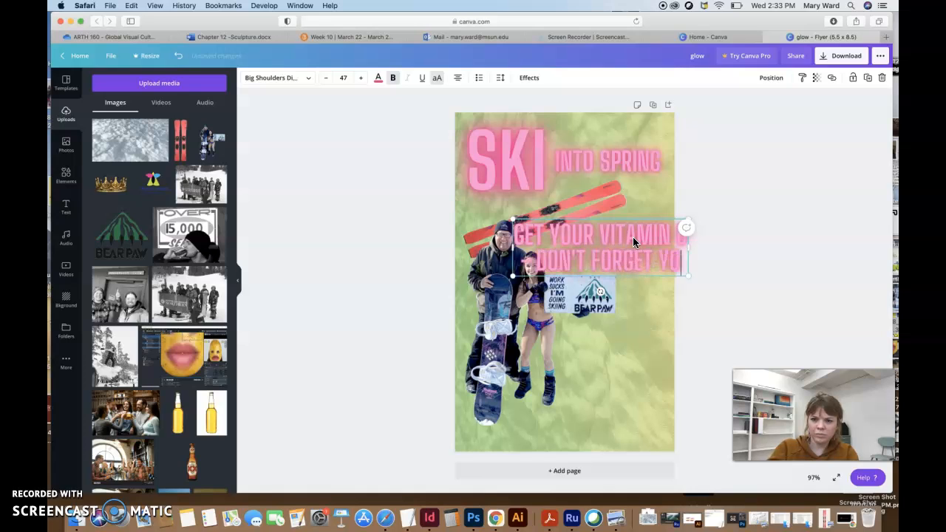
Replace the tagline's last word "YOUR" with "THE SPF & A SMILE!", keeping a space after "FORGET"
{"action": "key", "text": "BackSpace"}
{"action": "key", "text": "BackSpace"}
{"action": "key", "text": "BackSpace"}
{"action": "key", "text": "BackSpace"}
{"action": "key", "text": "BackSpace"}
{"action": "type", "text": "THESPF AN"}
{"action": "key", "text": "BackSpace"}
{"action": "key", "text": "BackSpace"}
{"action": "type", "text": "& A SMAL"}
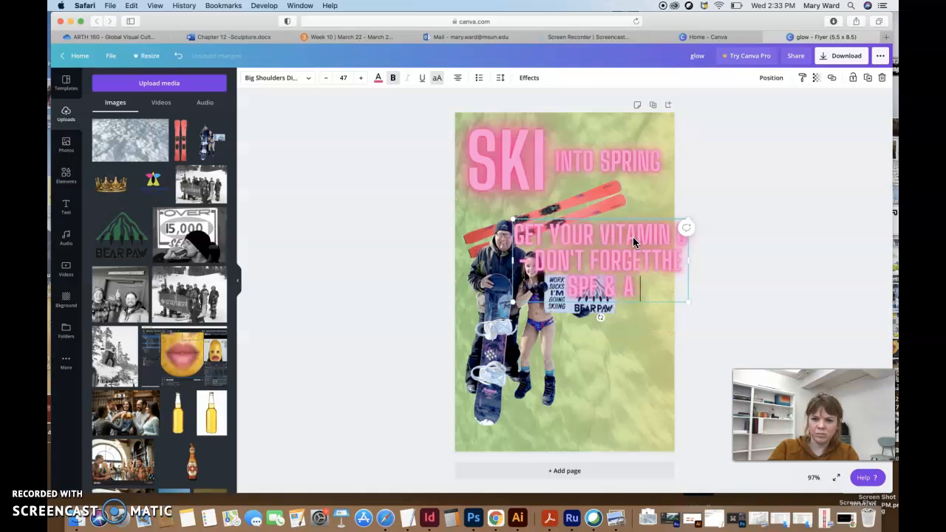
{"action": "key", "text": "BackSpace"}
{"action": "key", "text": "BackSpace"}
{"action": "type", "text": "I"}
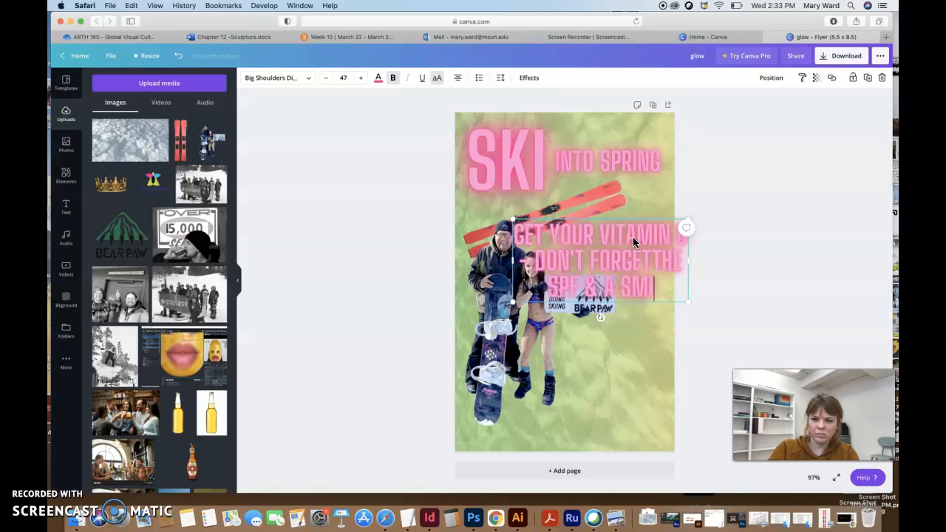
{"action": "type", "text": "LE!"}
{"action": "left_click", "coordinate": [656, 257]}
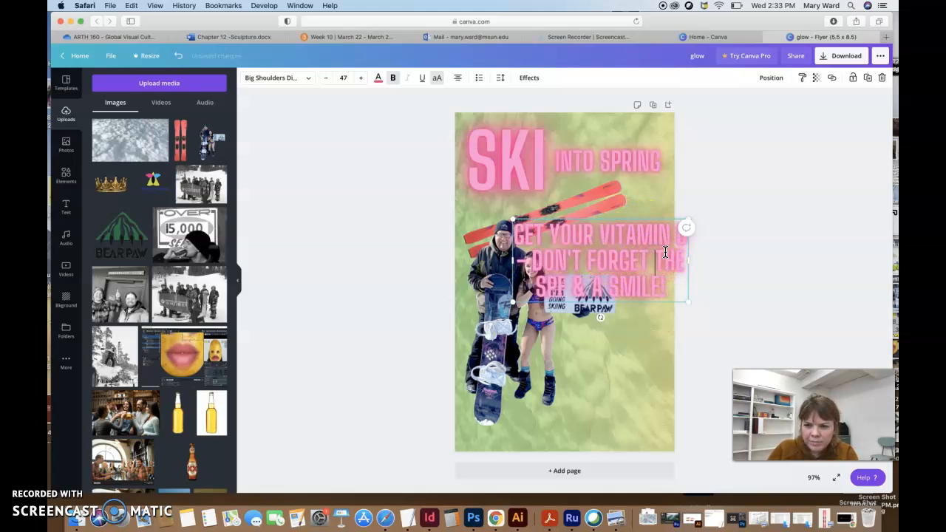
Delete "THE" before "SPF" in the tagline and dismiss the McAfee alert
{"action": "left_click", "coordinate": [538, 283]}
{"action": "key", "text": "BackSpace"}
{"action": "key", "text": "BackSpace"}
{"action": "key", "text": "BackSpace"}
{"action": "key", "text": "BackSpace"}
{"action": "key", "text": "BackSpace"}
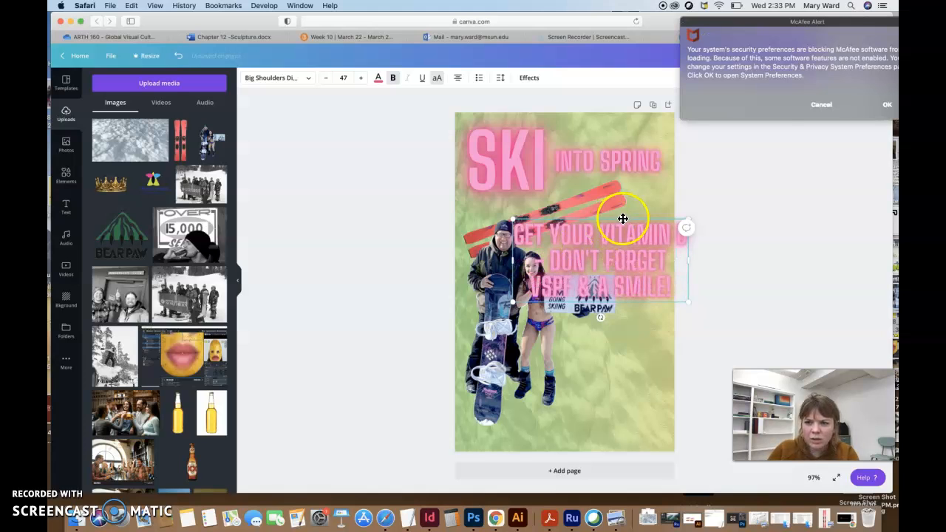
{"action": "left_click", "coordinate": [821, 104]}
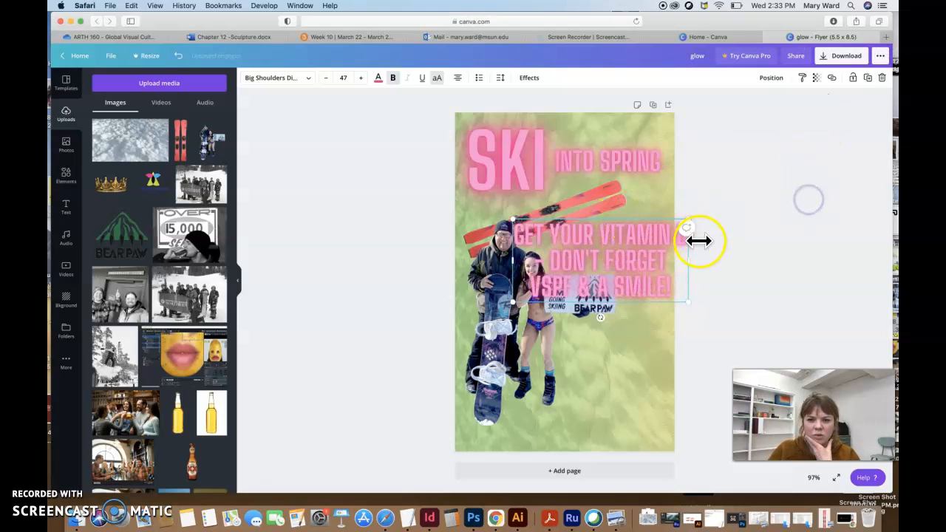
Remove the Neon effect from the whole vitamin D tagline
{"action": "left_click", "coordinate": [617, 260]}
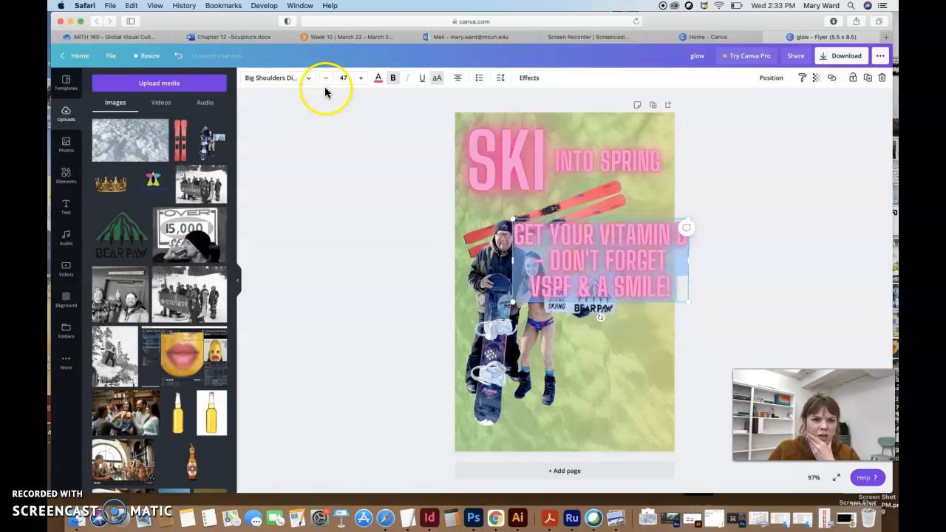
{"action": "left_click", "coordinate": [533, 79]}
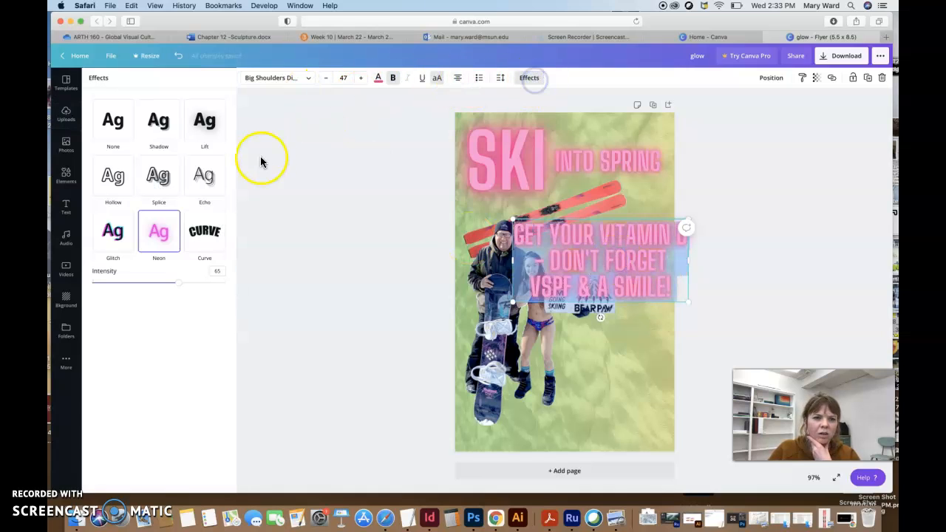
{"action": "left_click", "coordinate": [113, 131]}
Try white, light pink, light green, dark green and black as the tagline's text colour
{"action": "left_click", "coordinate": [379, 82]}
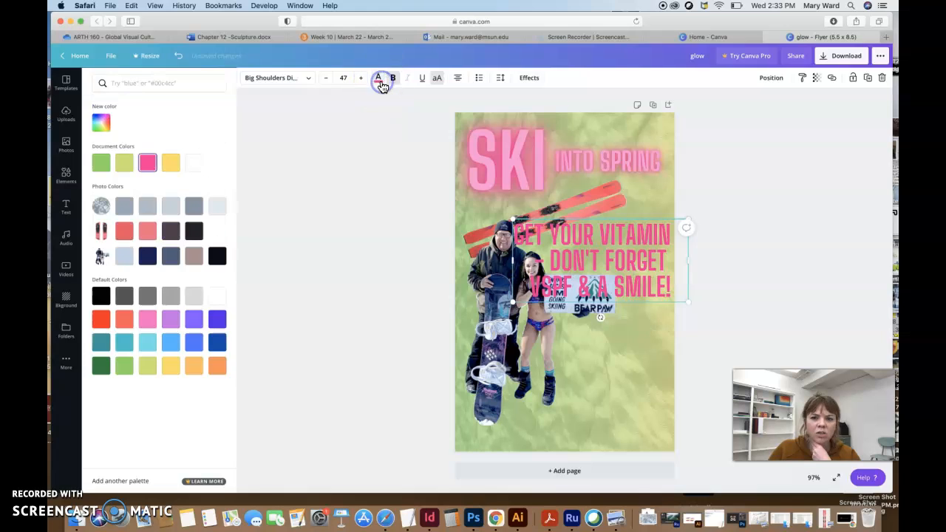
{"action": "left_click", "coordinate": [193, 164]}
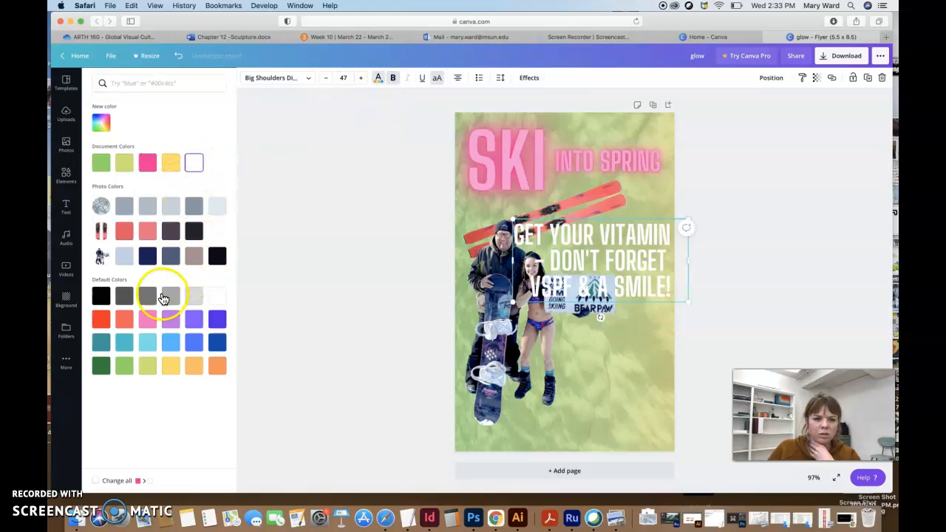
{"action": "left_click", "coordinate": [148, 325]}
{"action": "left_click", "coordinate": [123, 365]}
{"action": "left_click", "coordinate": [103, 367]}
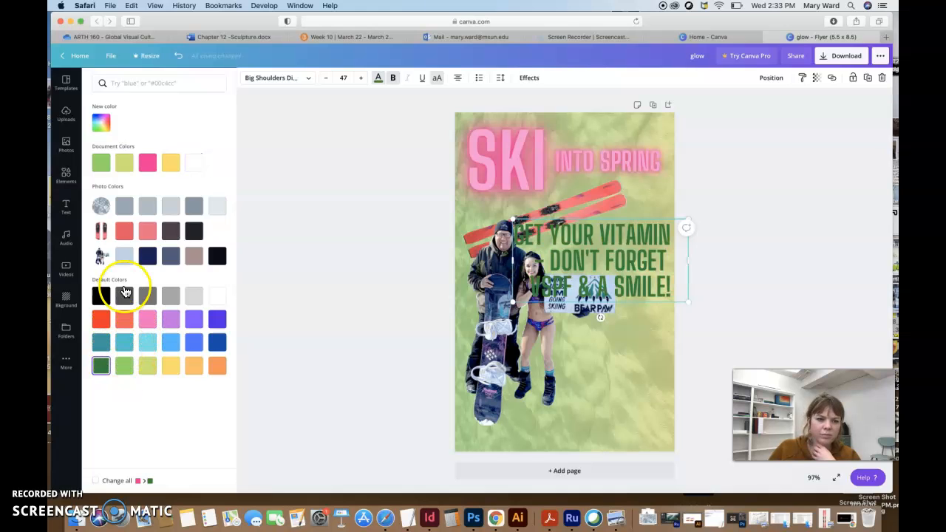
{"action": "left_click", "coordinate": [220, 295]}
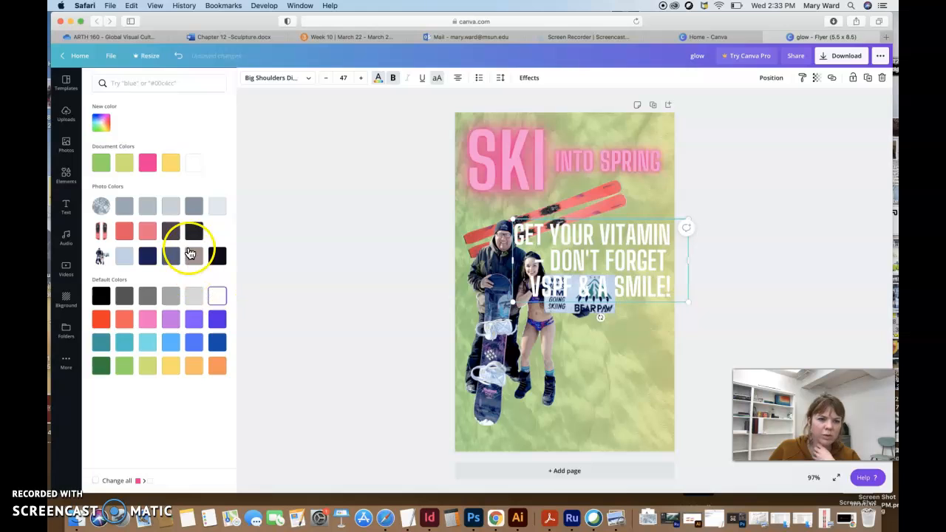
{"action": "left_click", "coordinate": [101, 296]}
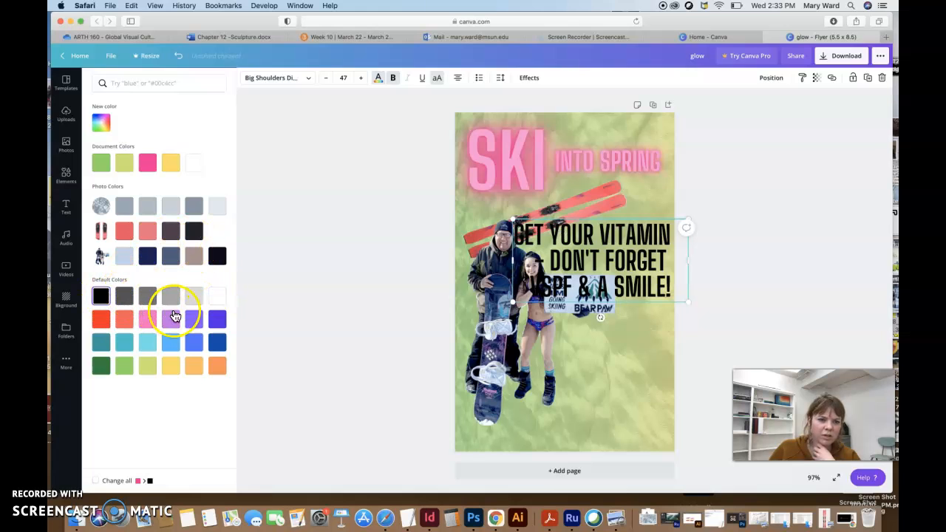
Compare hot pink with light pink on the tagline, settle on light pink, and move the text lower on the flyer
{"action": "left_click", "coordinate": [149, 319]}
{"action": "left_click", "coordinate": [148, 165]}
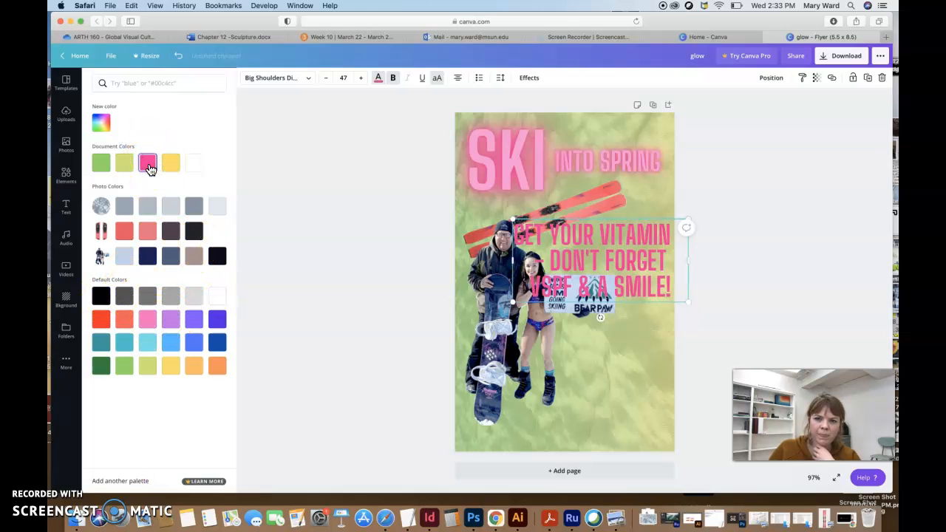
{"action": "left_click", "coordinate": [149, 319]}
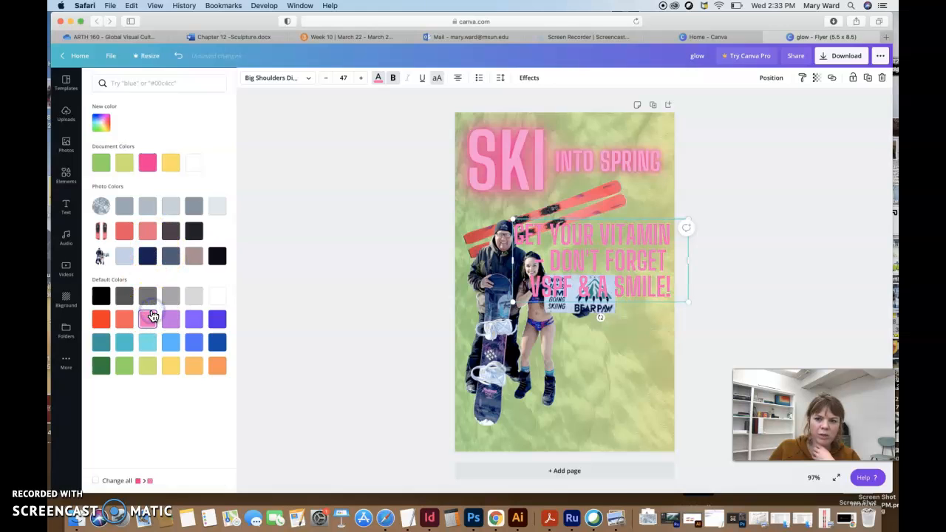
{"action": "left_click_drag", "start_coordinate": [616, 257], "coordinate": [596, 340]}
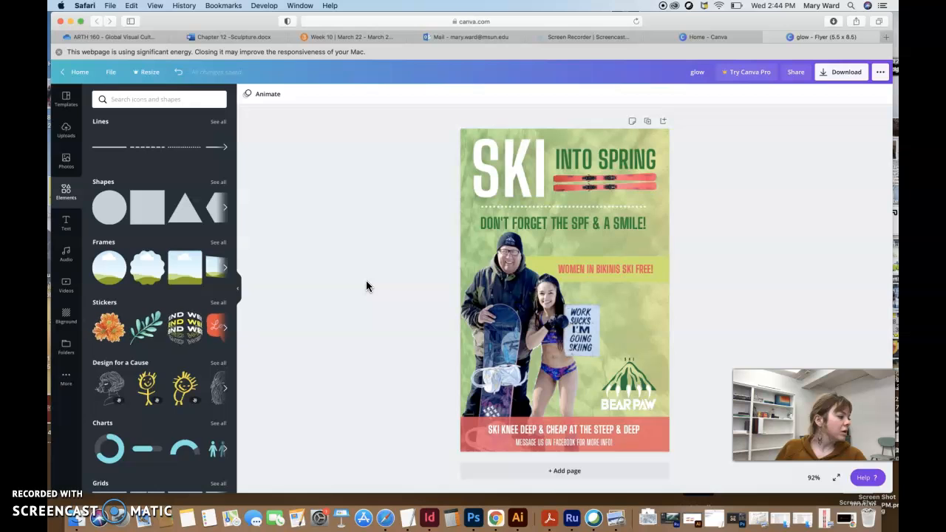
{"action": "left_click", "coordinate": [303, 262]}
{"action": "left_click", "coordinate": [582, 277]}
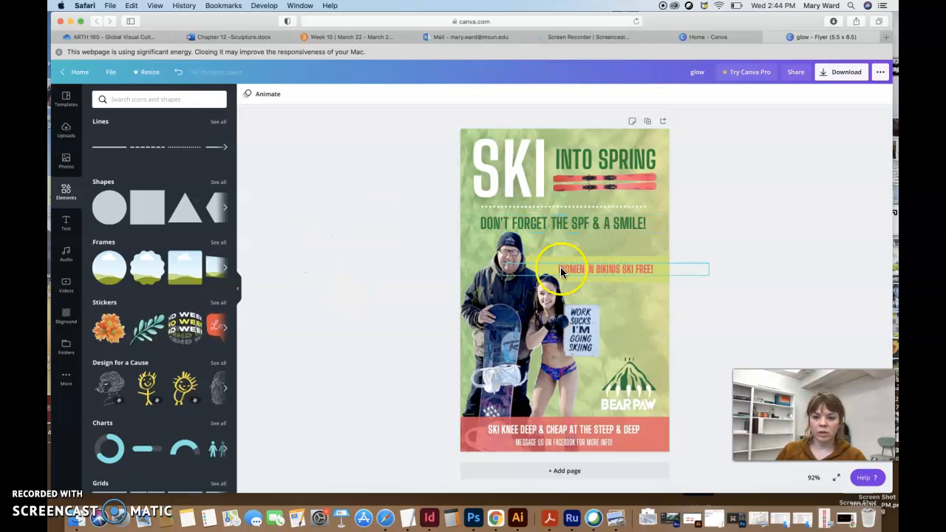
{"action": "left_click", "coordinate": [760, 289]}
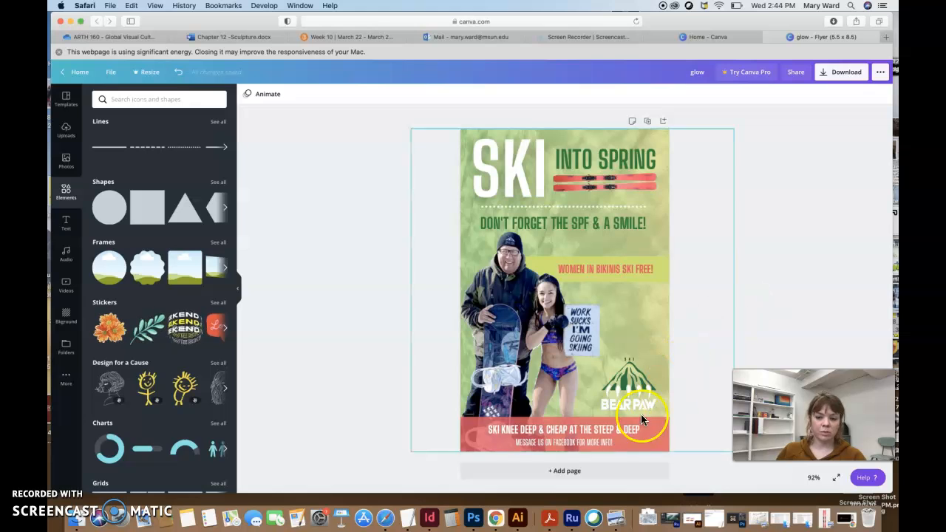
{"action": "left_click", "coordinate": [612, 435]}
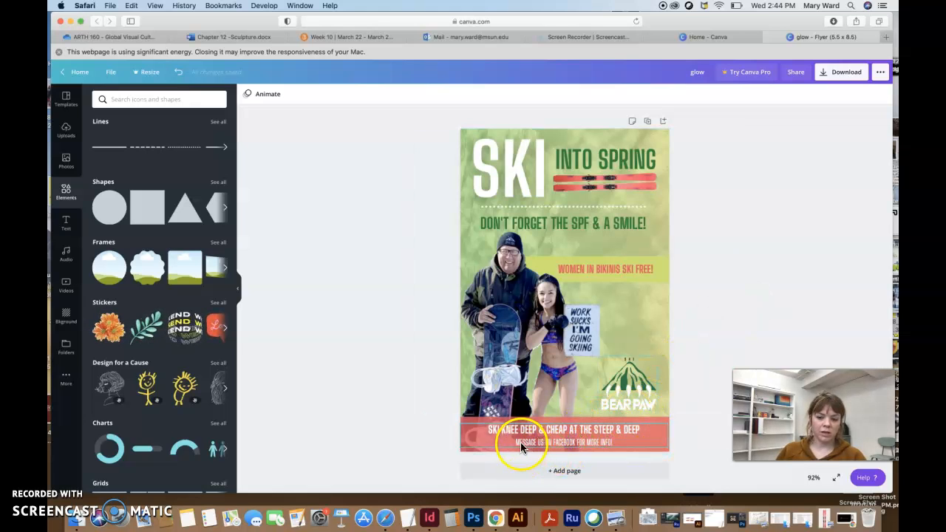
{"action": "left_click", "coordinate": [761, 288]}
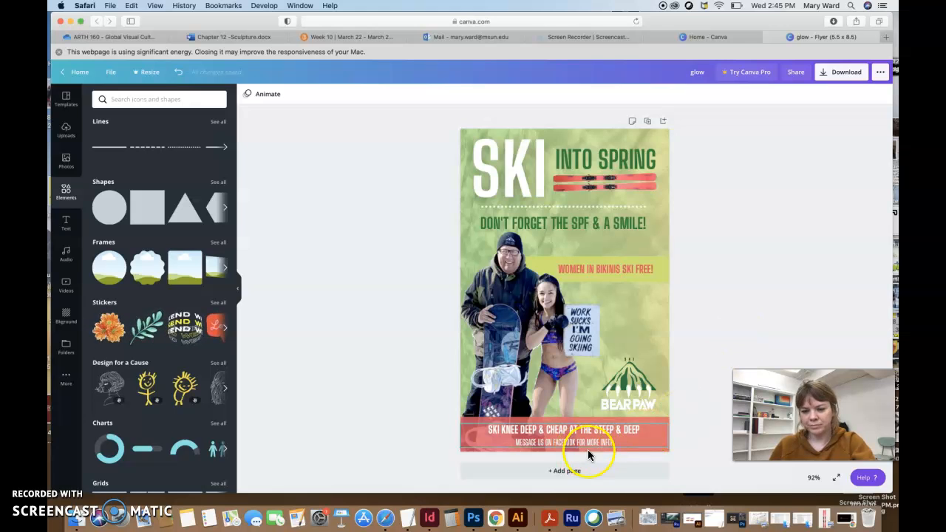
Shorten the second line in the red footer to "MESSAGE US ON FACEBOOK!" and deselect the text
{"action": "left_click", "coordinate": [612, 442]}
{"action": "left_click", "coordinate": [611, 447]}
{"action": "key", "text": "BackSpace"}
{"action": "key", "text": "BackSpace"}
{"action": "key", "text": "BackSpace"}
{"action": "key", "text": "BackSpace"}
{"action": "key", "text": "BackSpace"}
{"action": "key", "text": "BackSpace"}
{"action": "key", "text": "BackSpace"}
{"action": "key", "text": "BackSpace"}
{"action": "key", "text": "BackSpace"}
{"action": "key", "text": "BackSpace"}
{"action": "key", "text": "BackSpace"}
{"action": "key", "text": "BackSpace"}
{"action": "key", "text": "BackSpace"}
{"action": "key", "text": "BackSpace"}
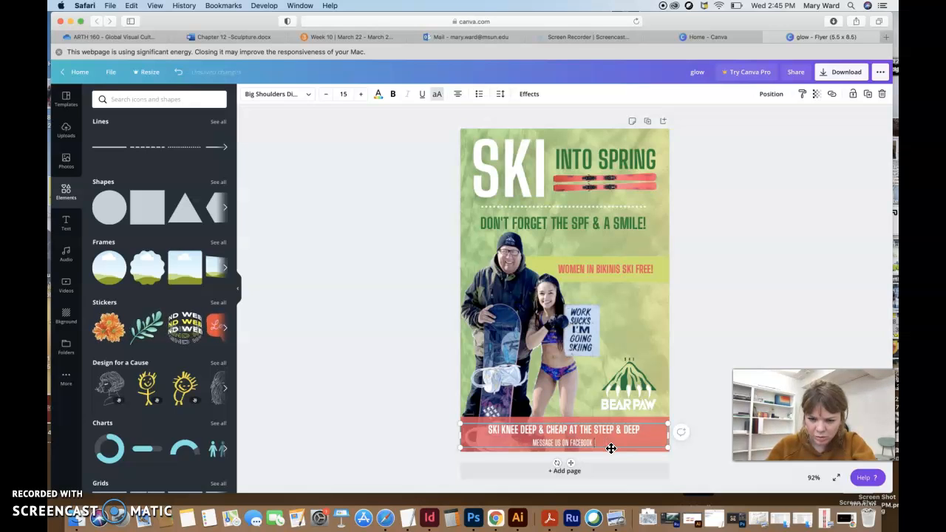
{"action": "left_click", "coordinate": [268, 148]}
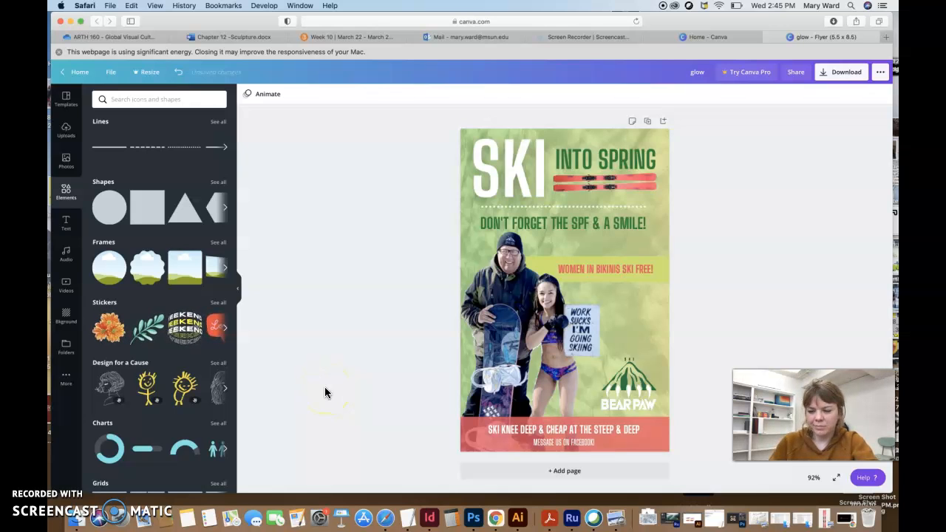
{"action": "left_click", "coordinate": [472, 423]}
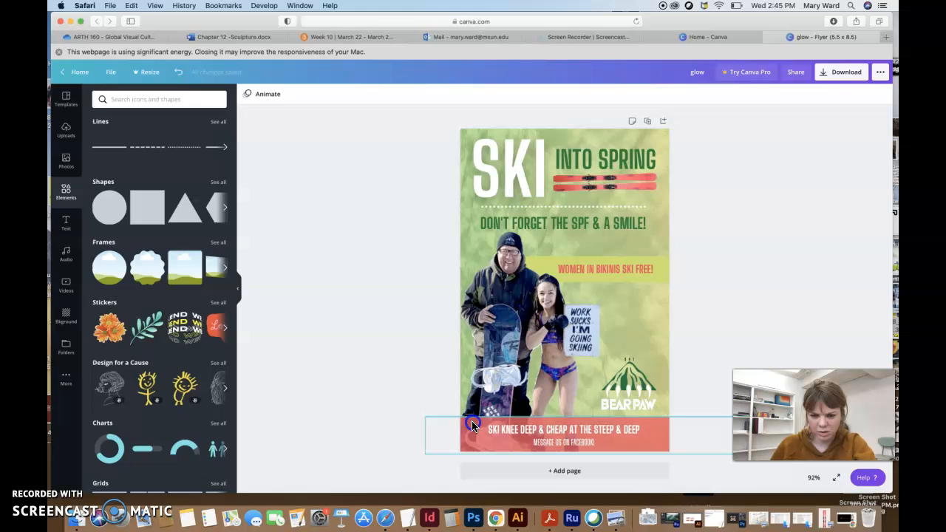
{"action": "left_click", "coordinate": [548, 259]}
{"action": "left_click", "coordinate": [618, 259]}
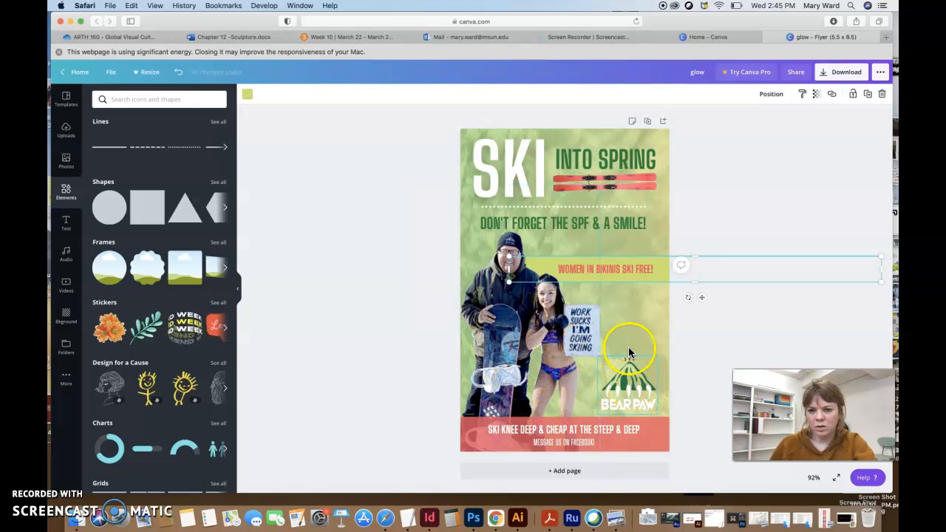
{"action": "left_click", "coordinate": [595, 205]}
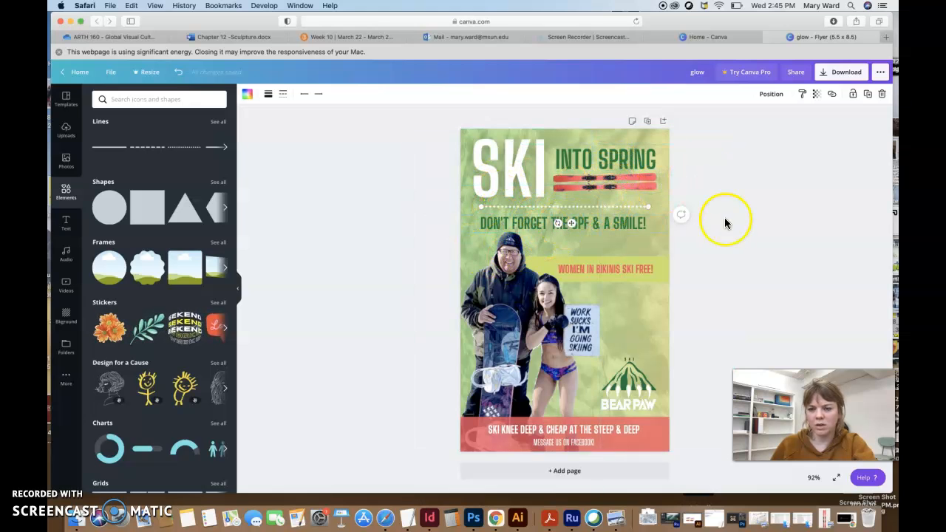
{"action": "left_click", "coordinate": [825, 189]}
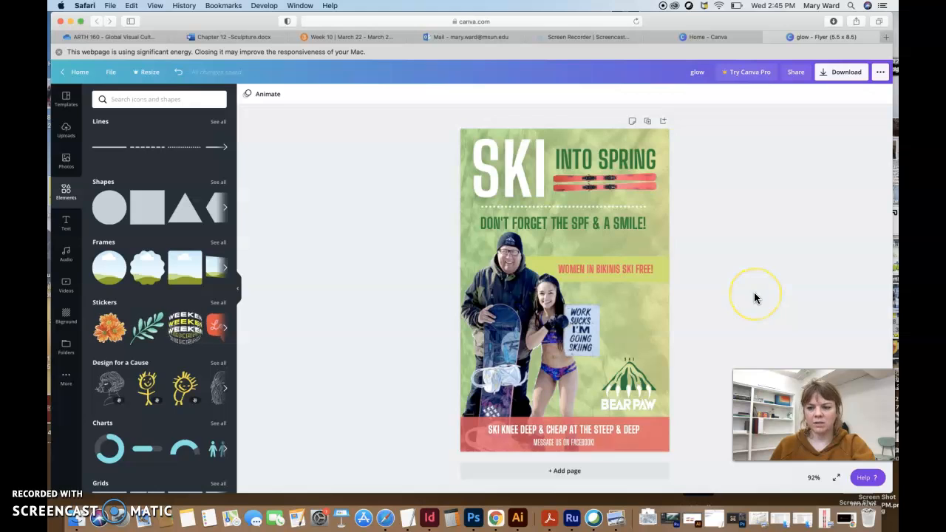
{"action": "left_click", "coordinate": [788, 309]}
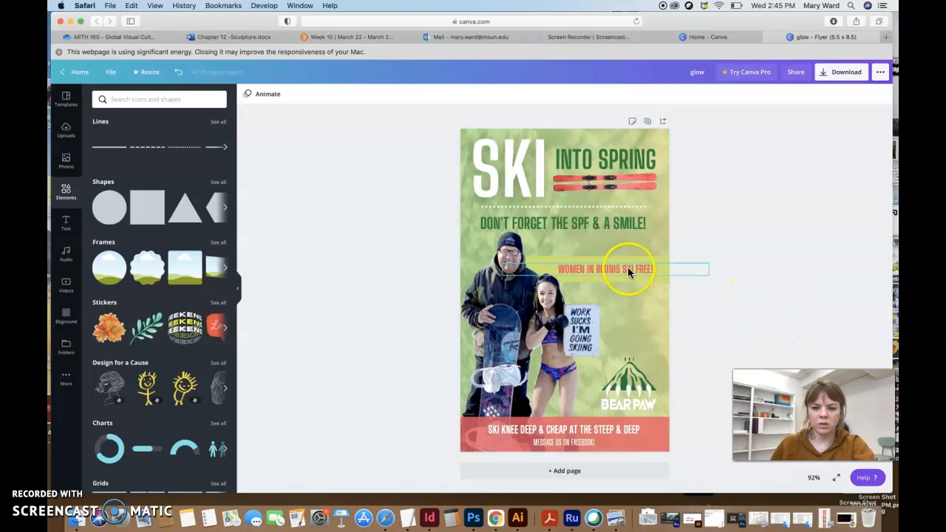
{"action": "left_click", "coordinate": [745, 330]}
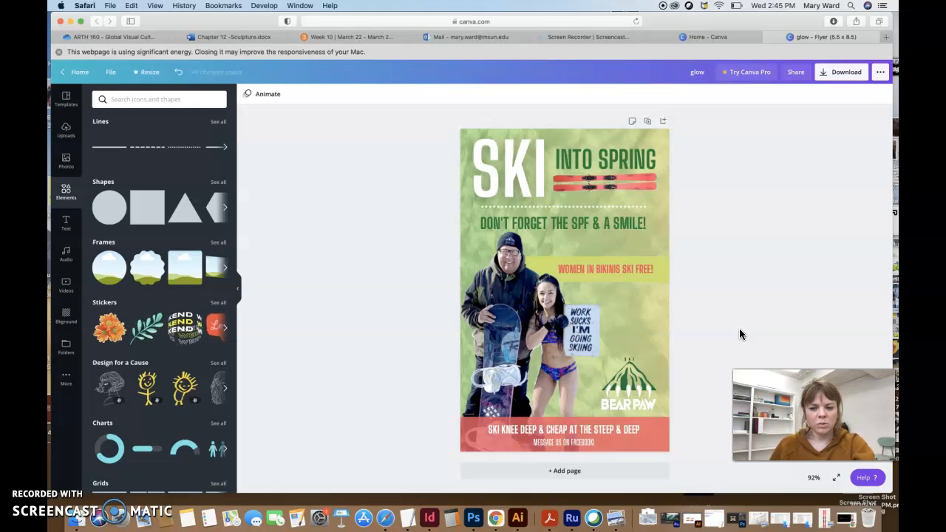
{"action": "left_click", "coordinate": [695, 341]}
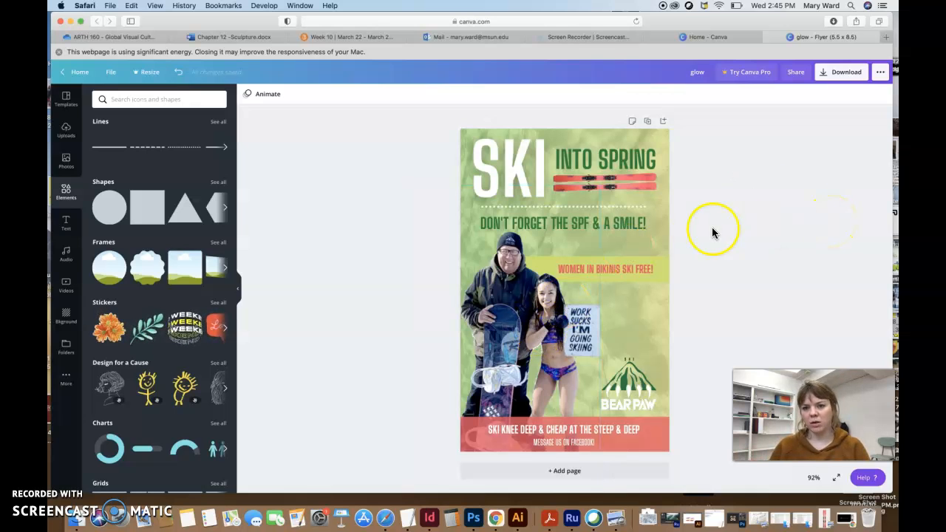
{"action": "left_click", "coordinate": [660, 238]}
{"action": "left_click", "coordinate": [816, 94]}
{"action": "mouse_move", "coordinate": [769, 119]}
{"action": "left_mouse_down"}
{"action": "mouse_move", "coordinate": [795, 119]}
{"action": "mouse_move", "coordinate": [773, 120]}
{"action": "left_mouse_up"}
{"action": "left_click", "coordinate": [805, 212]}
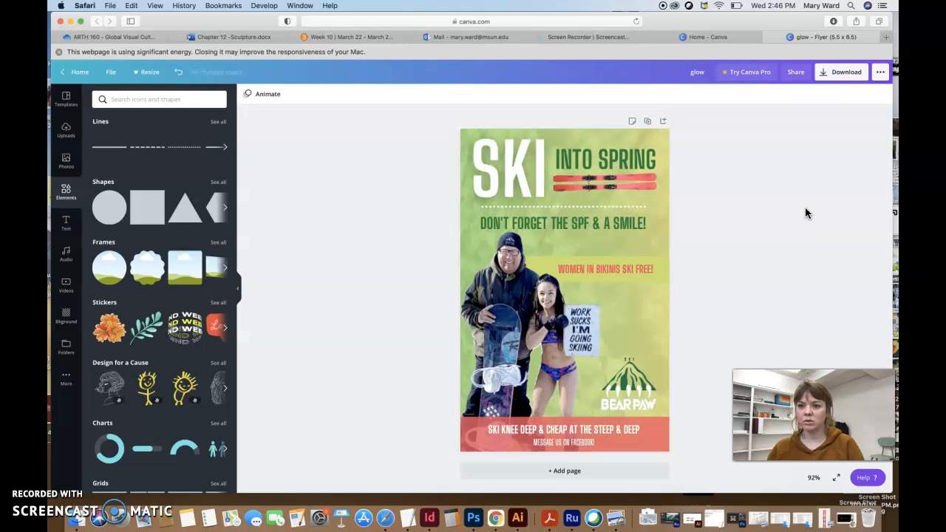
Download the flyer as a JPG file and close the image window in Preview
{"action": "left_click", "coordinate": [835, 79]}
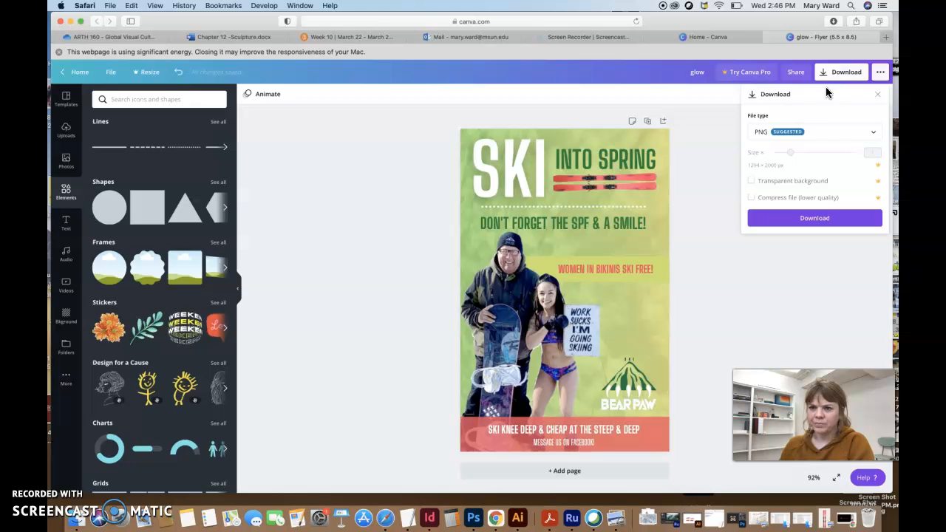
{"action": "left_click", "coordinate": [798, 130]}
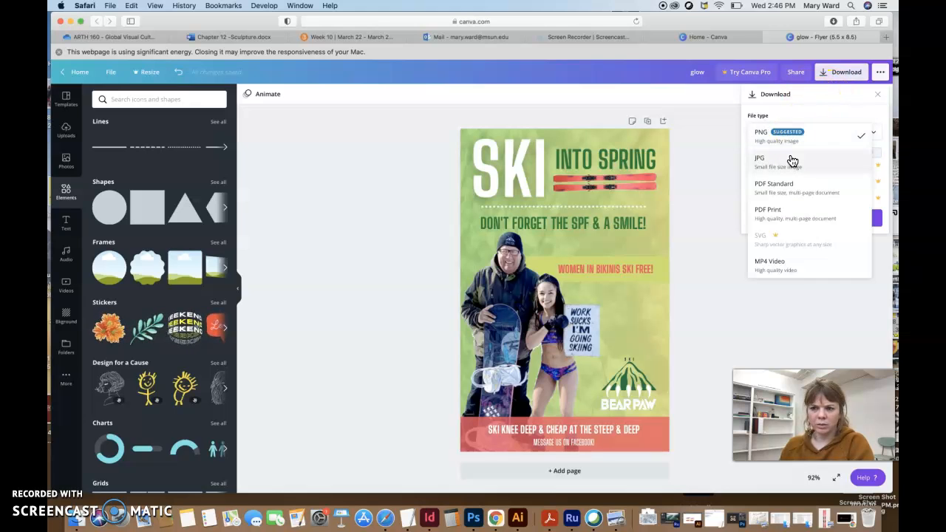
{"action": "left_click", "coordinate": [791, 162]}
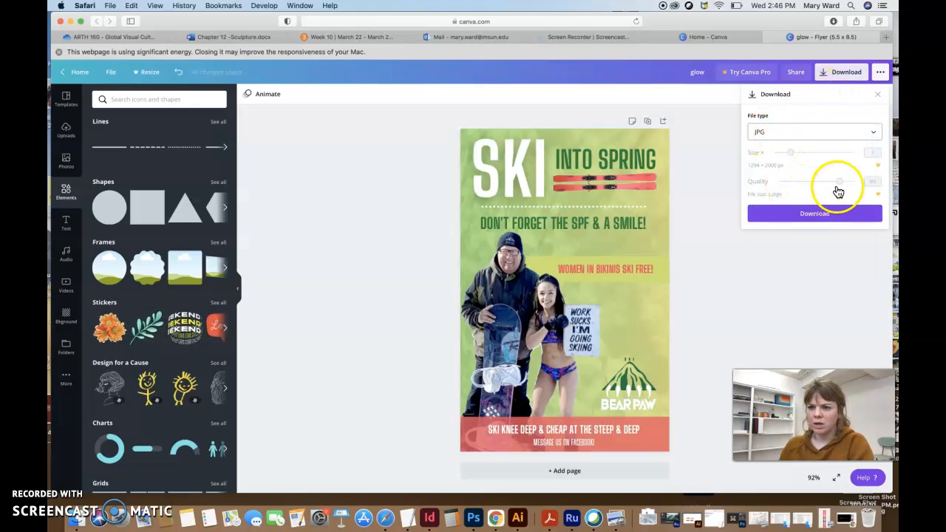
{"action": "left_click", "coordinate": [830, 213]}
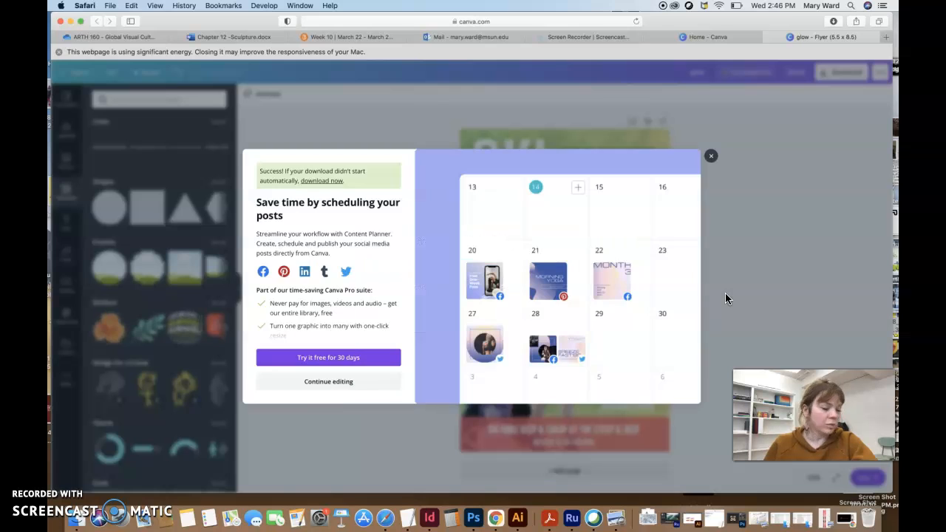
{"action": "left_click", "coordinate": [213, 26]}
{"action": "left_click", "coordinate": [77, 23]}
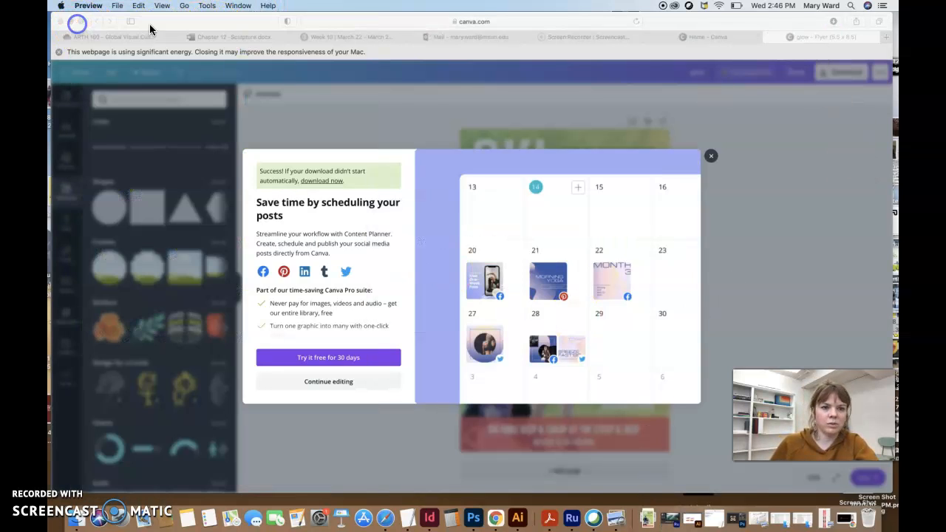
In Finder's Downloads folder, rename glow.jpg to the designer's first name followed by "BearPawSkiBowlMagAd" and open the image in Preview
{"action": "left_click", "coordinate": [804, 524]}
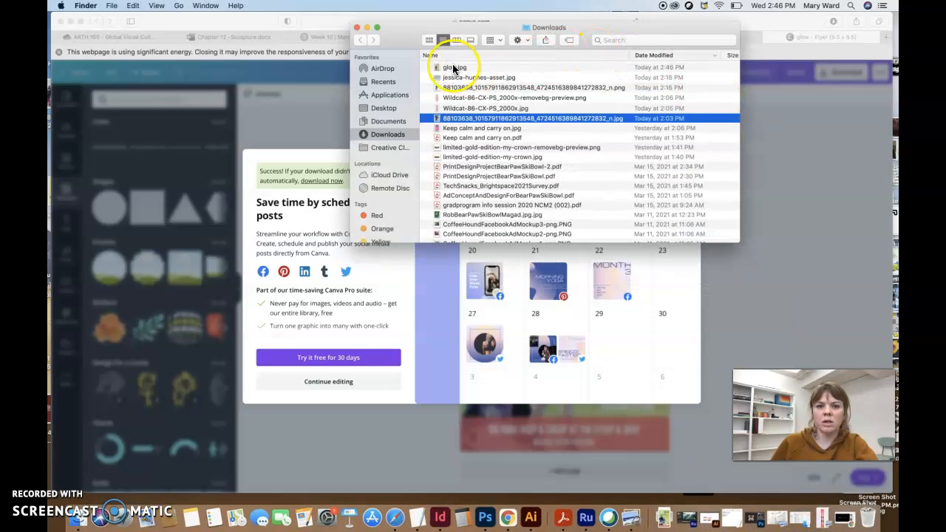
{"action": "left_click", "coordinate": [451, 67]}
{"action": "left_click", "coordinate": [452, 67]}
{"action": "type", "text": "maryBe"}
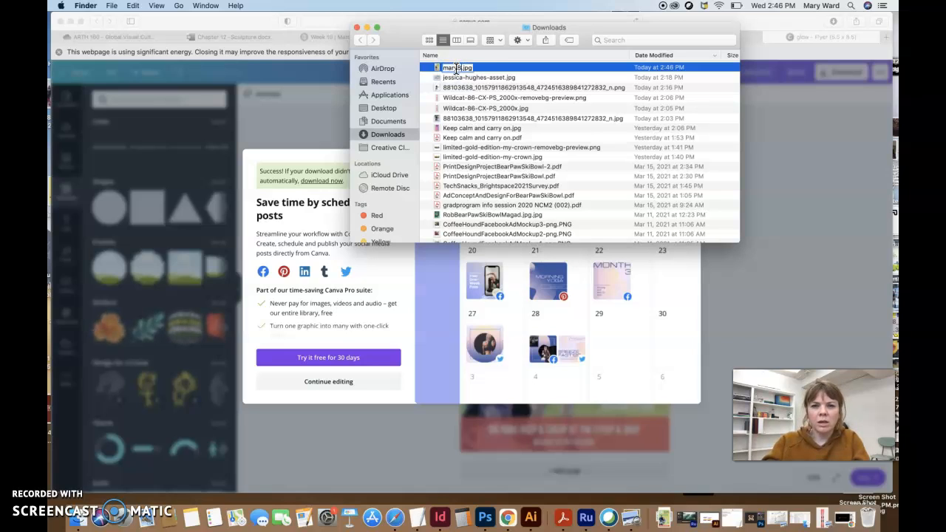
{"action": "type", "text": "alPawSkiBowlMagAd"}
{"action": "left_click", "coordinate": [479, 98]}
{"action": "left_click", "coordinate": [458, 68]}
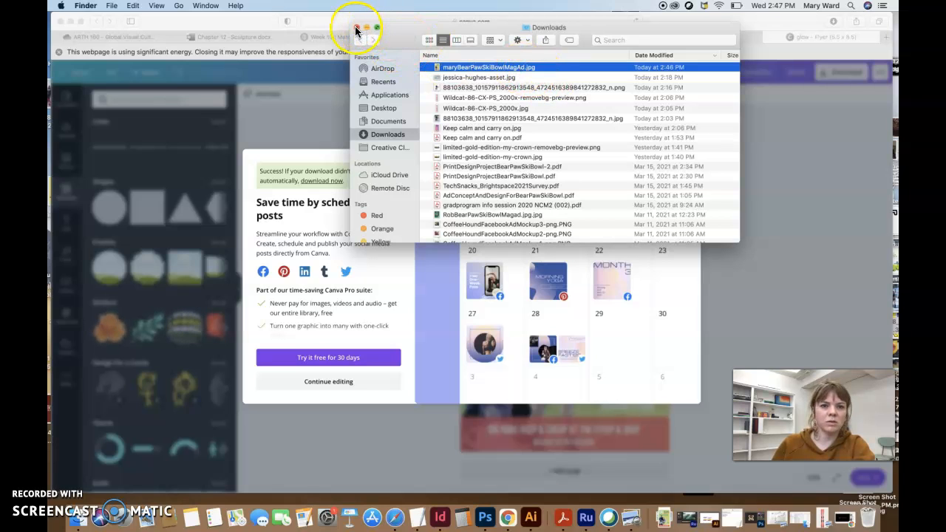
{"action": "double_click", "coordinate": [461, 68]}
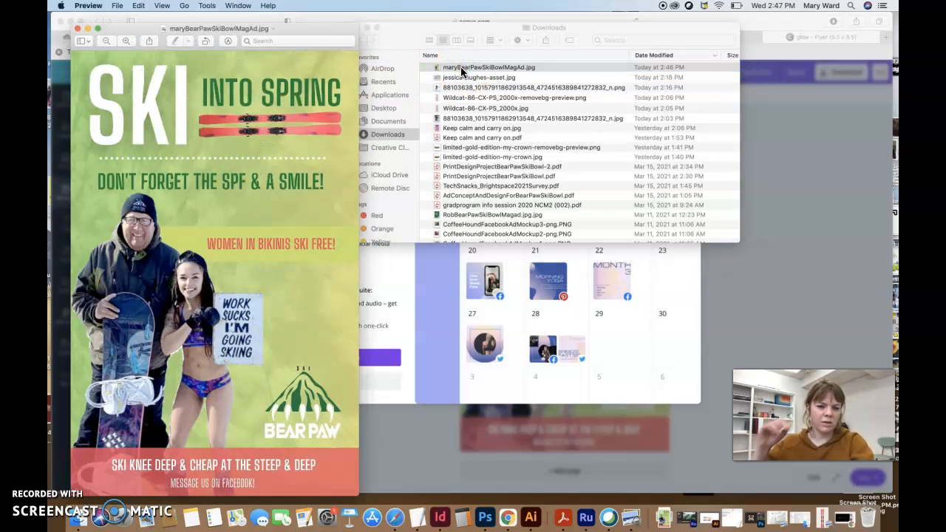